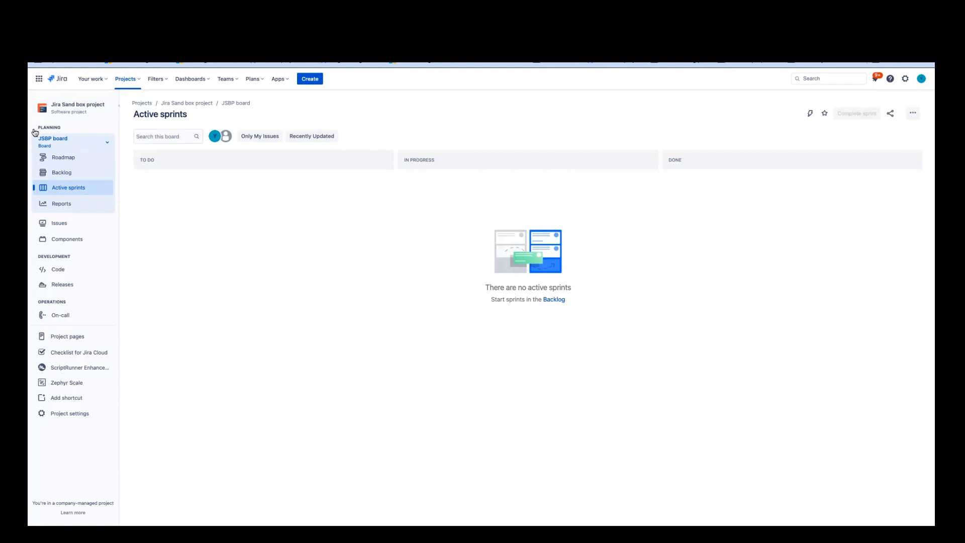
- Open the settings of Jira Sand box project and review its issue types and screen schemes
click(68, 413)
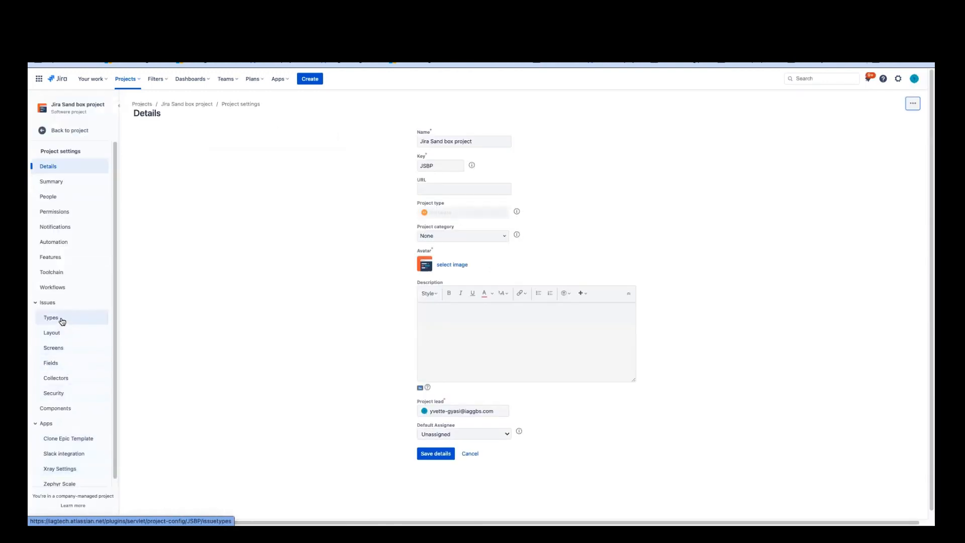
click(60, 318)
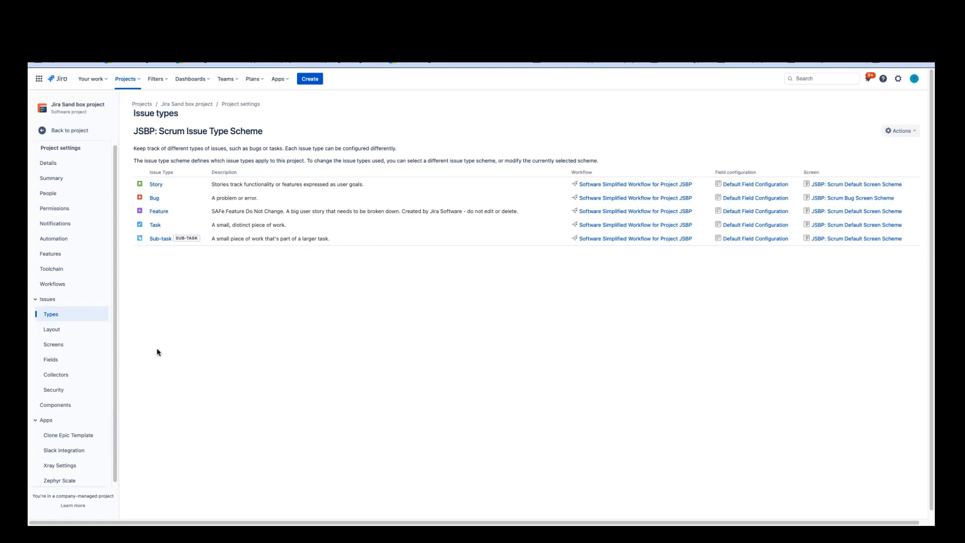
click(55, 346)
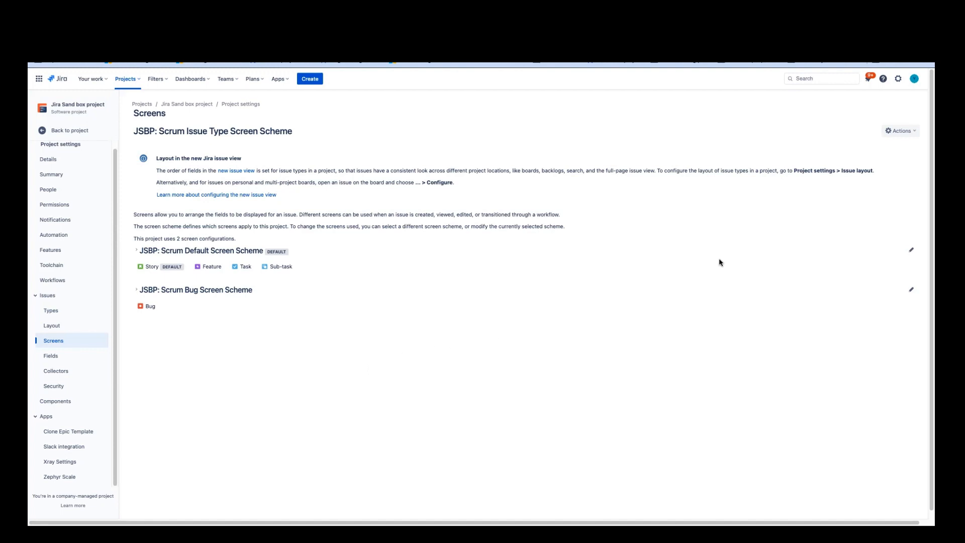
- Open the global Jira settings for Issues in a new browser tab
right_click(900, 81)
click(662, 301)
click(899, 80)
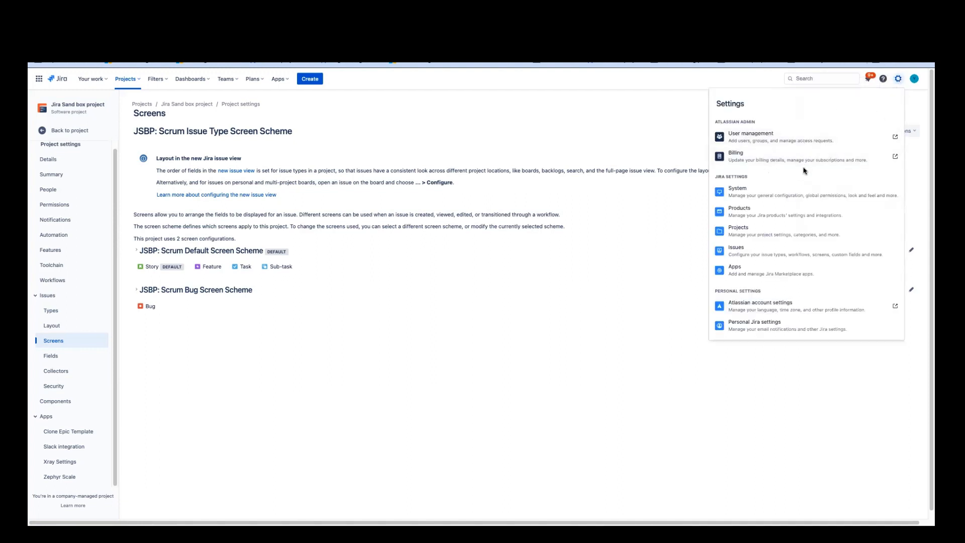
right_click(783, 259)
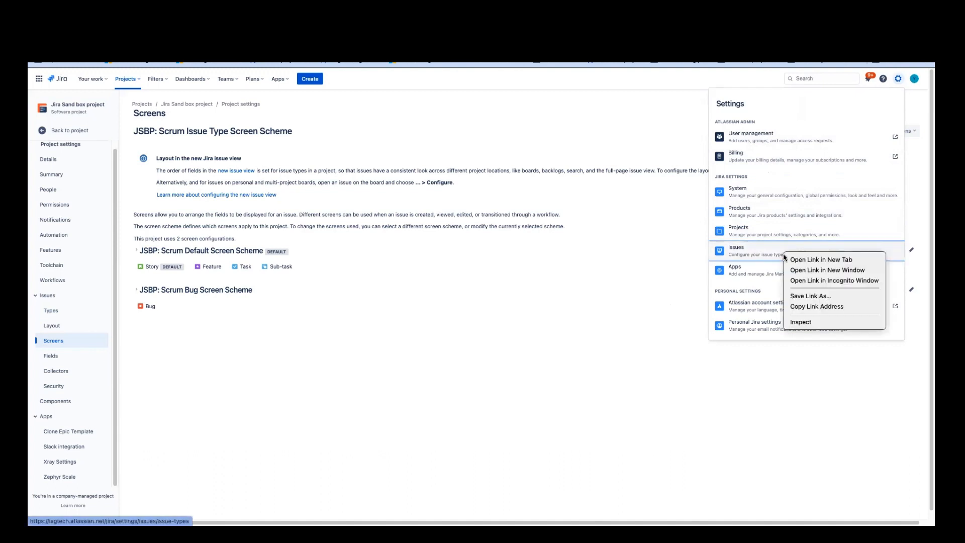
click(807, 260)
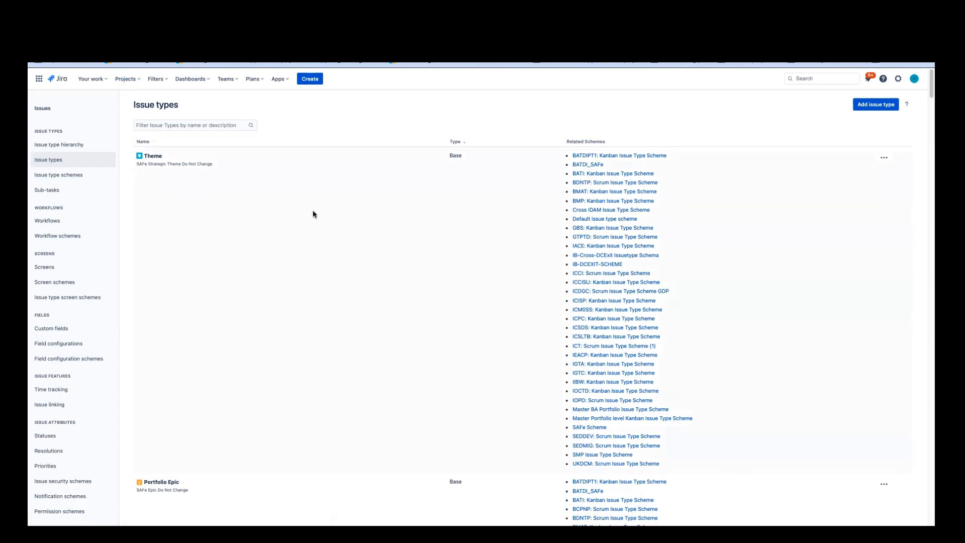
- Inspect the form for adding an issue type, cancel it, and look over the list of existing issue types
click(873, 105)
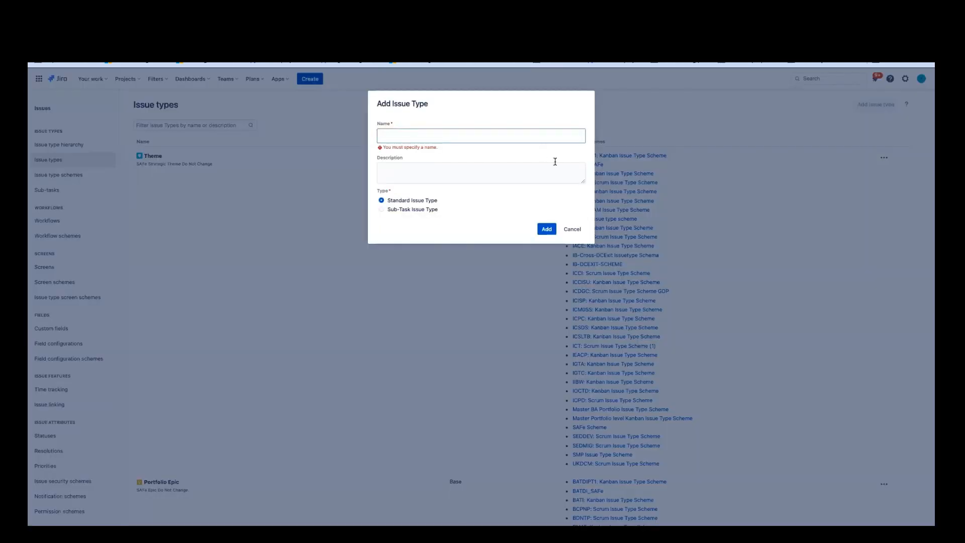
click(573, 229)
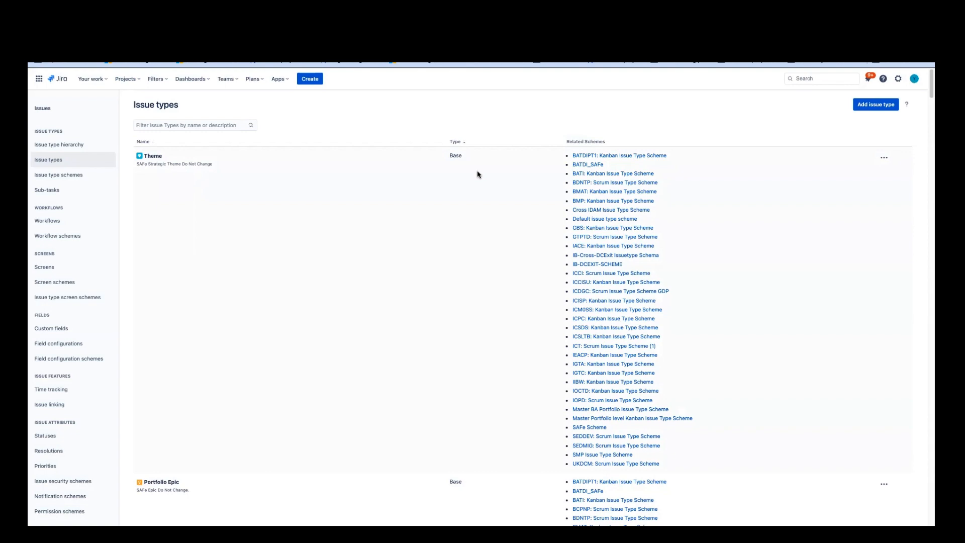
scroll(477, 175, down, 3)
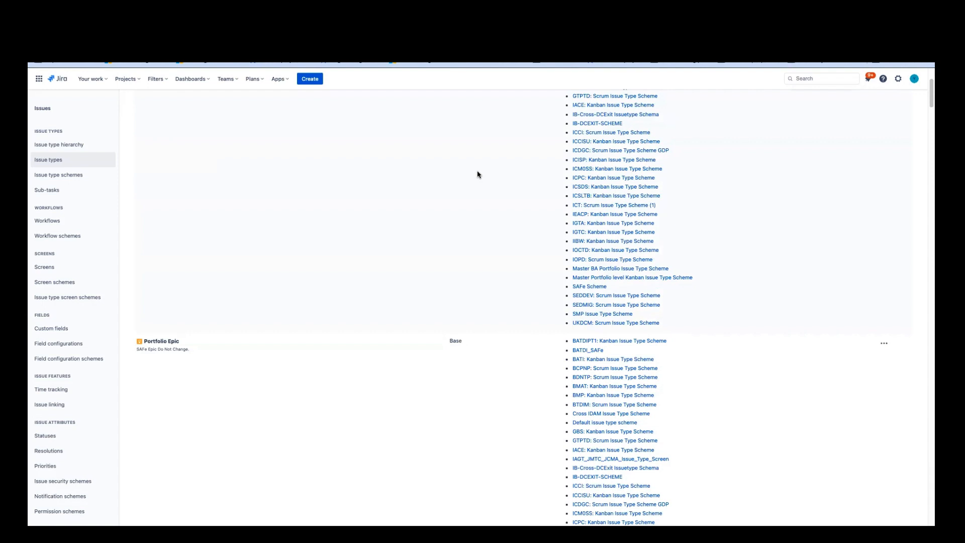
scroll(467, 222, up, 5)
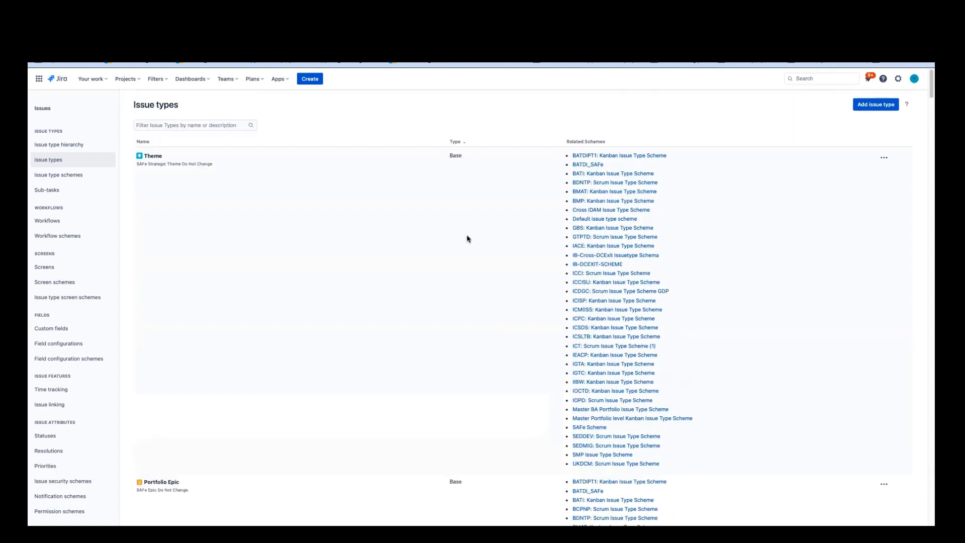
- Filter the issue types by "epic" and review the matching types and their related schemes
click(209, 125)
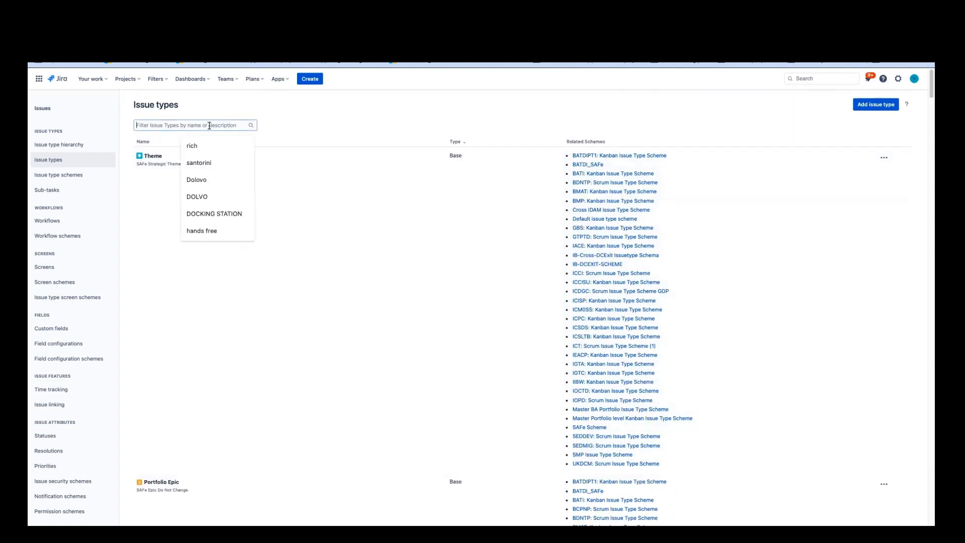
text(epi)
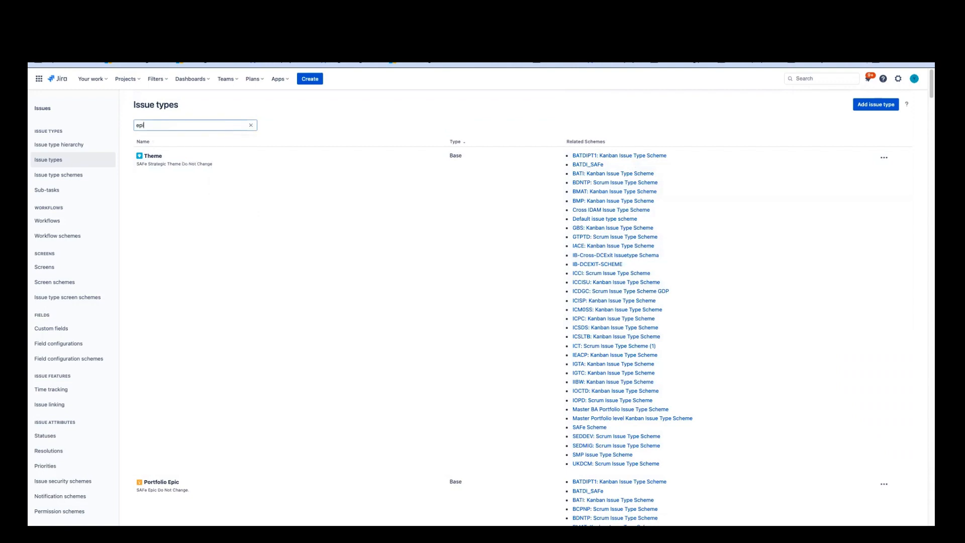
text(c)
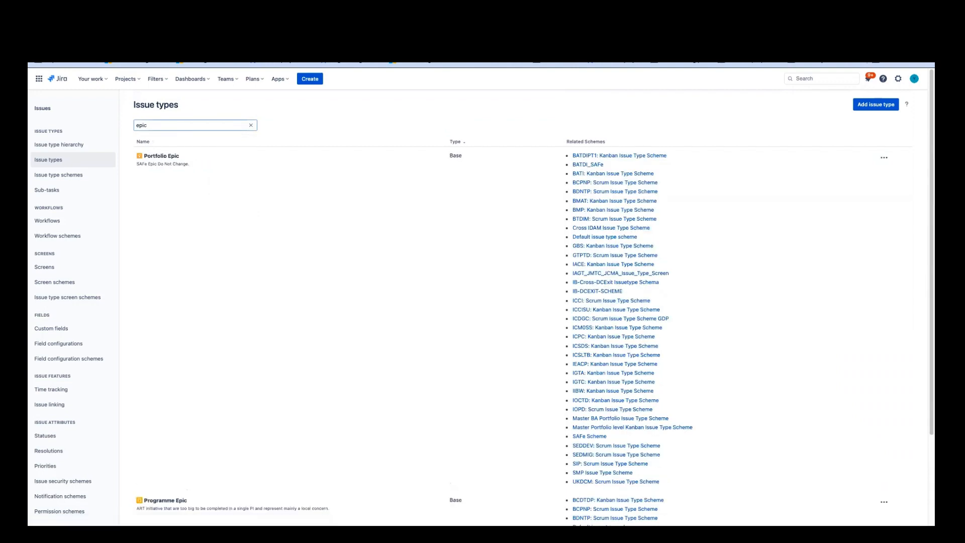
scroll(215, 254, down, 1)
scroll(215, 254, down, 3)
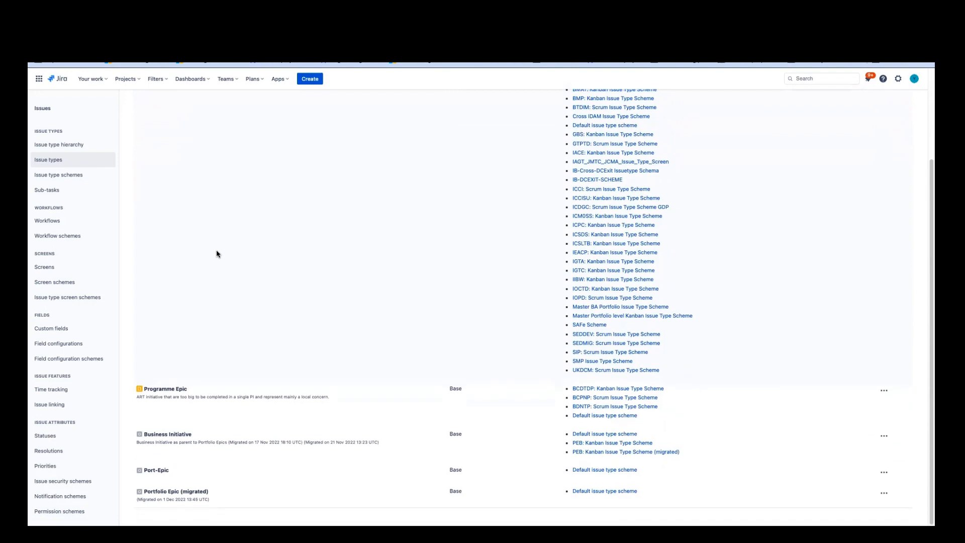
scroll(246, 355, up, 4)
scroll(247, 355, down, 4)
scroll(244, 352, up, 4)
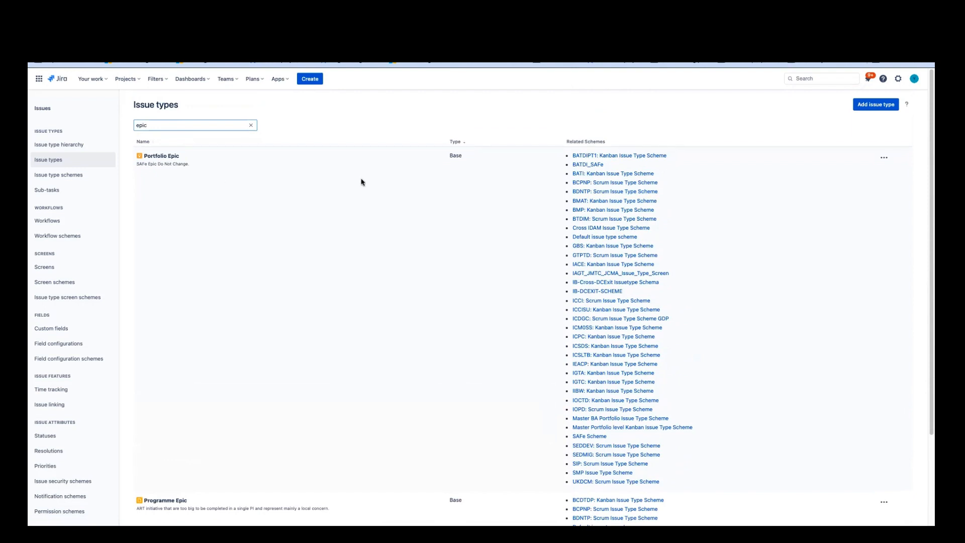
- Open the Portfolio Epic issue type for editing to view its fields, and cancel without changes
click(884, 159)
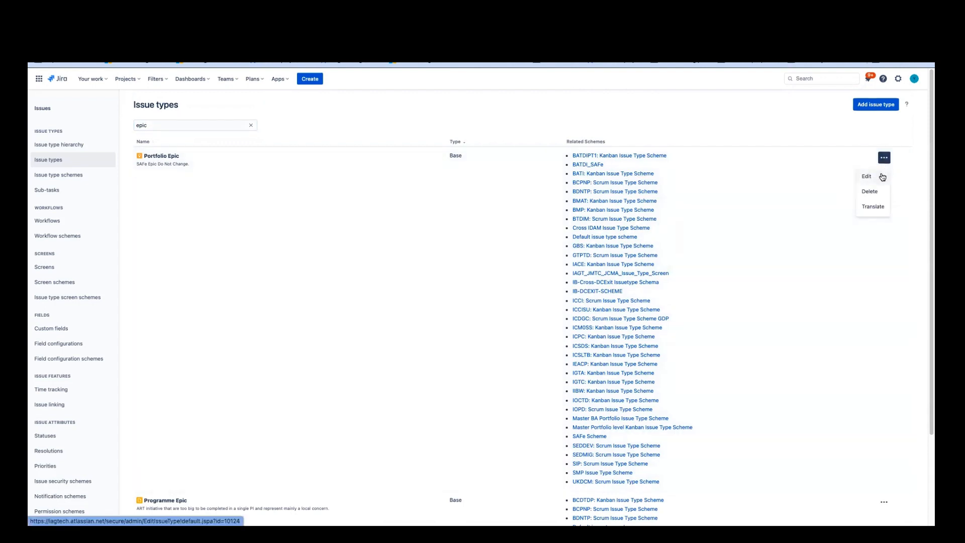
click(866, 176)
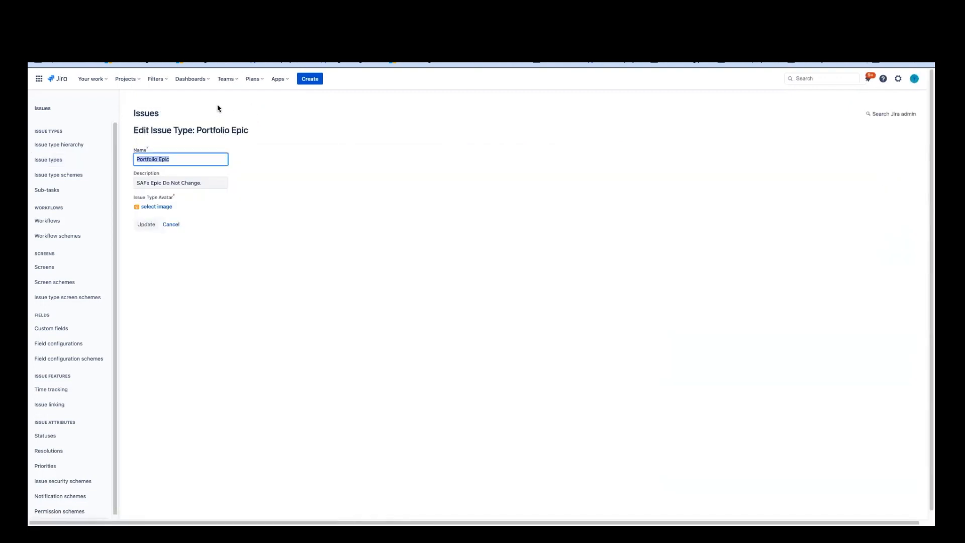
click(173, 226)
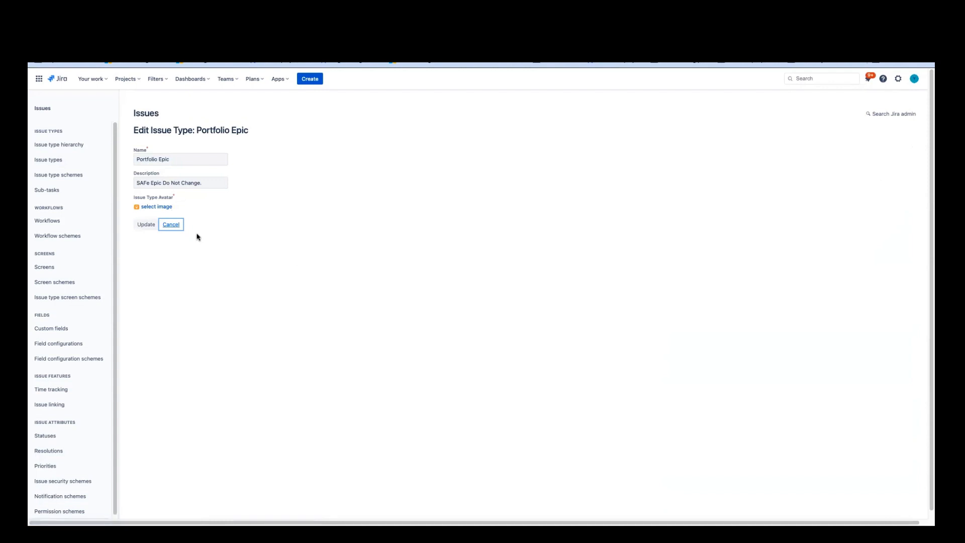
click(172, 227)
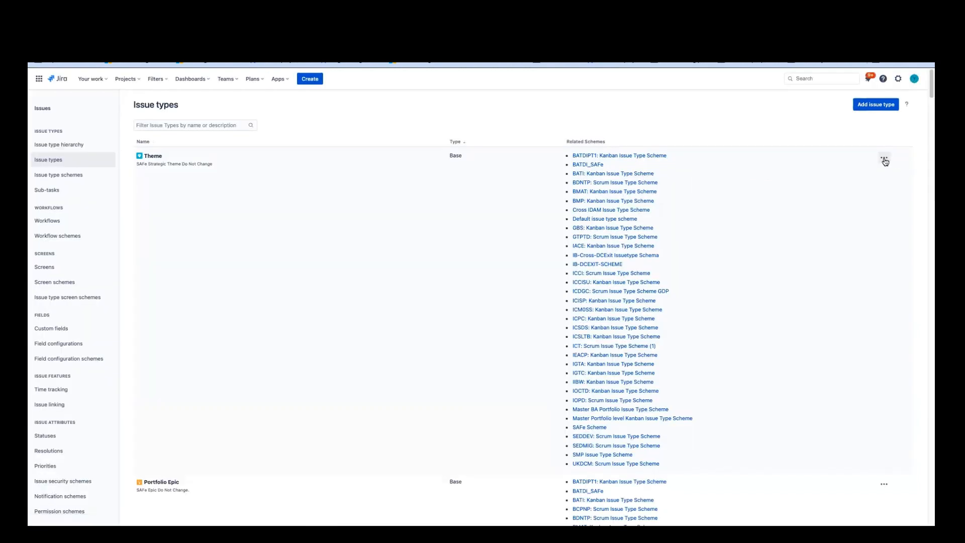
click(884, 158)
- Return to the sandbox project's settings tab and open its Scrum Issue Type Scheme for editing from the issue types page
click(138, 125)
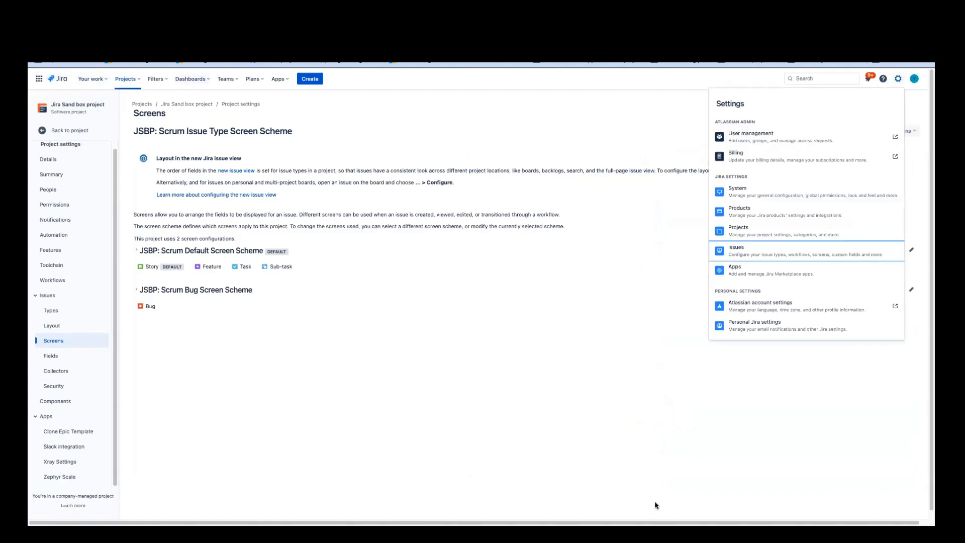
click(764, 455)
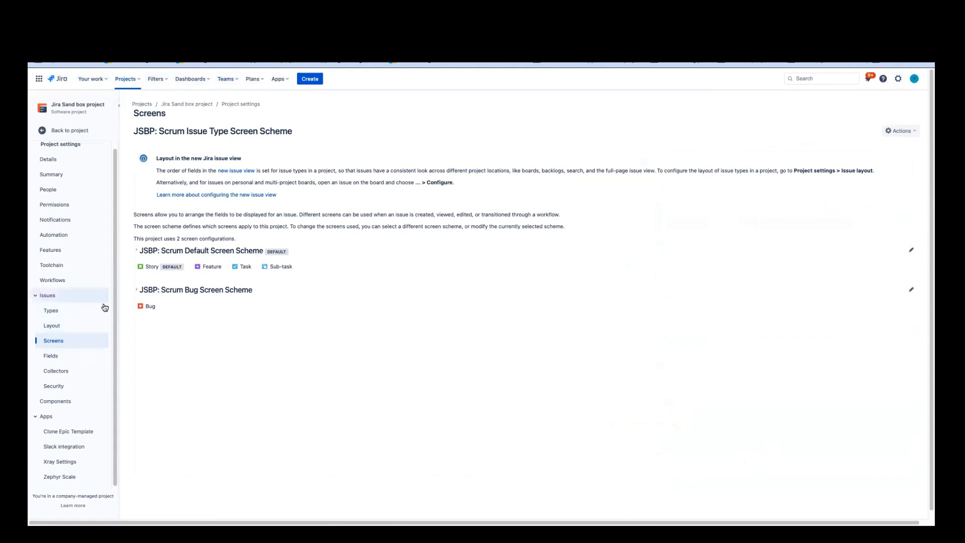
click(78, 312)
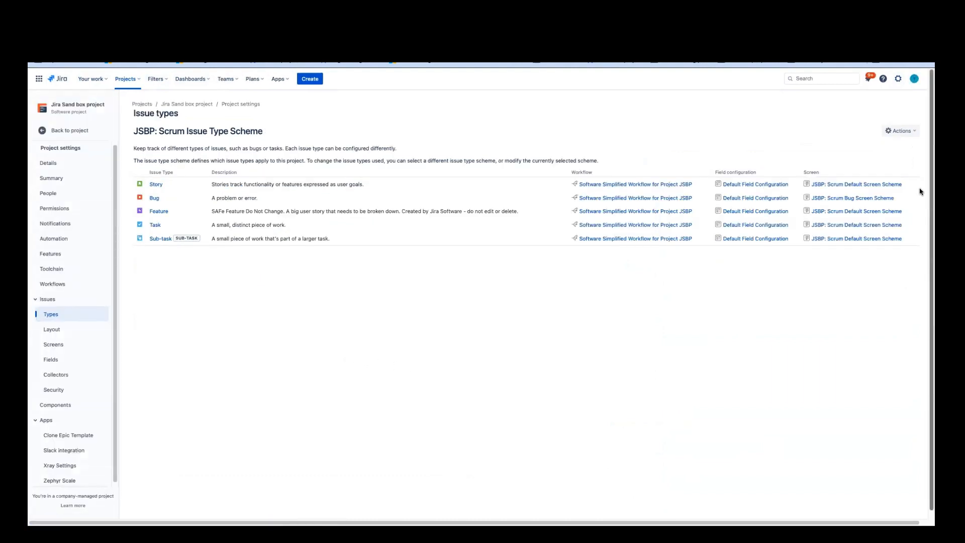
click(910, 135)
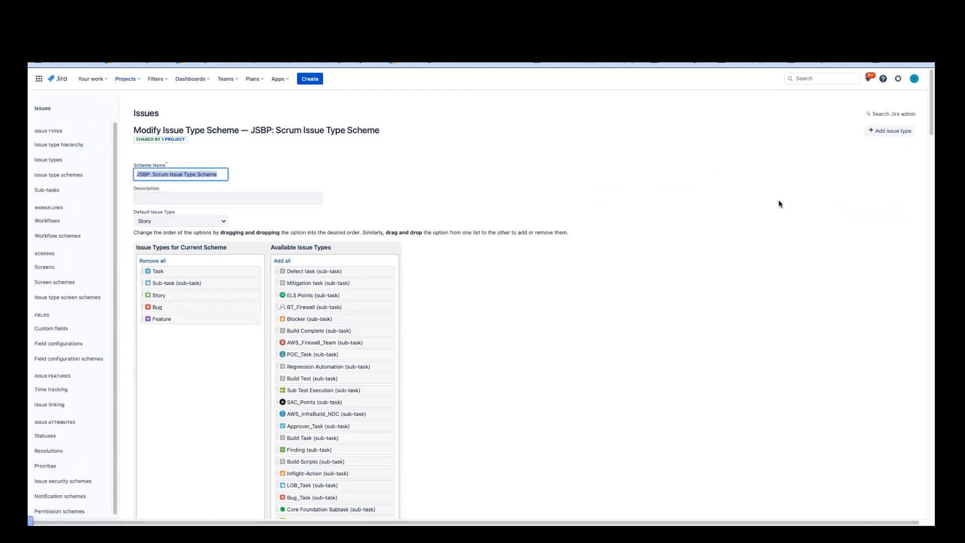
- Look through the available issue types in the scheme editor to find Portfolio Epic
scroll(381, 395, down, 1)
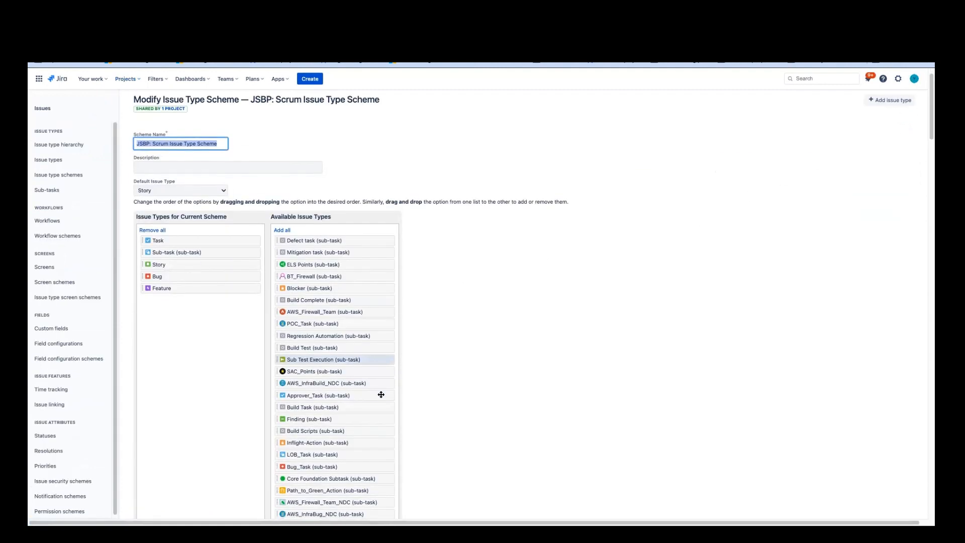
scroll(381, 395, down, 6)
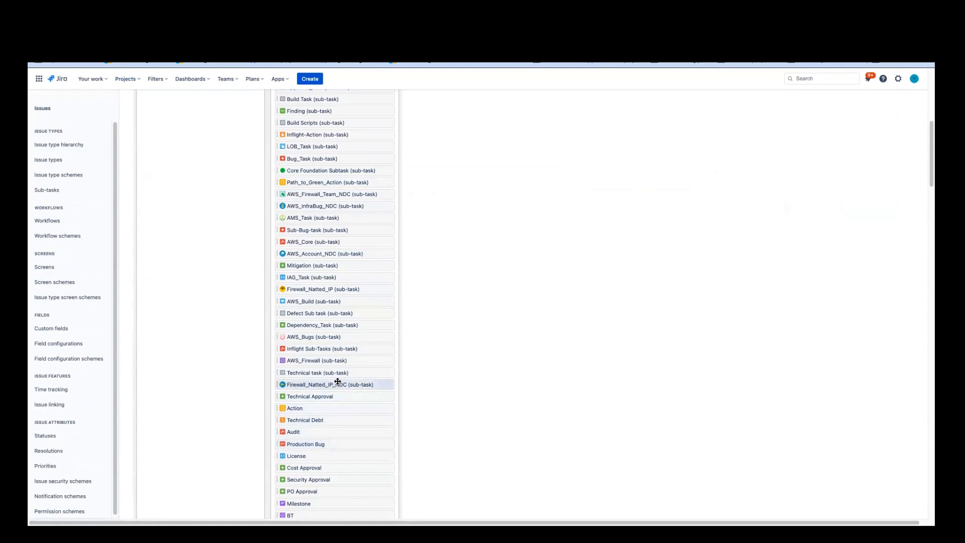
scroll(337, 381, up, 1)
scroll(337, 381, up, 6)
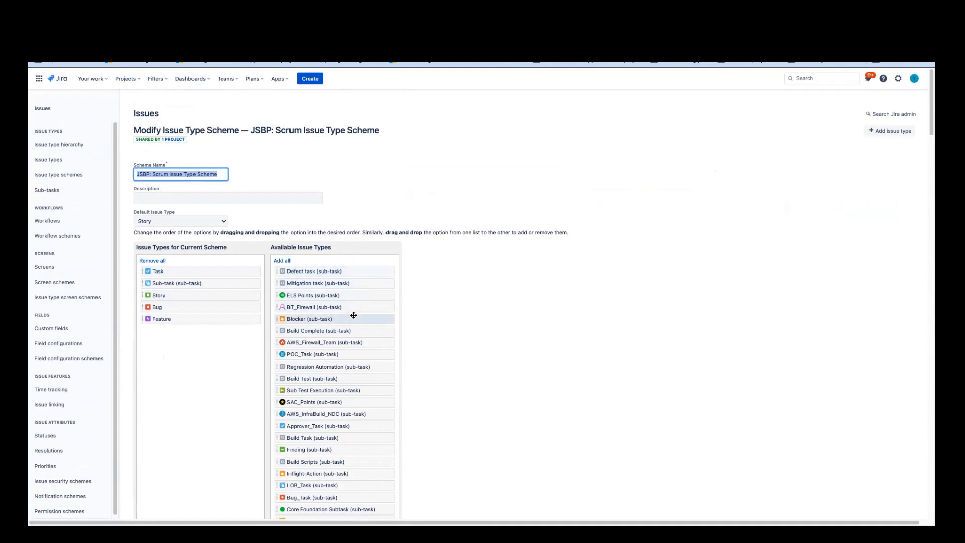
scroll(353, 314, down, 3)
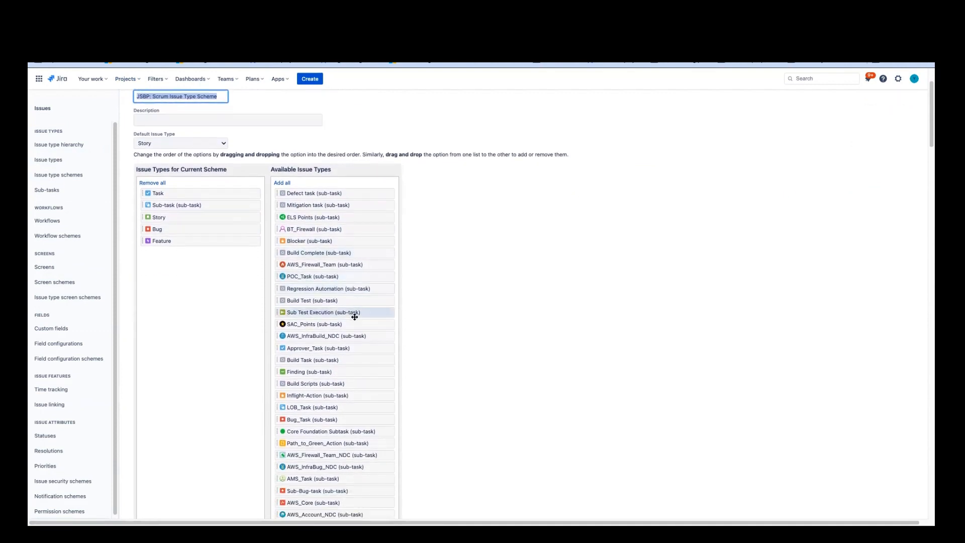
scroll(354, 317, down, 4)
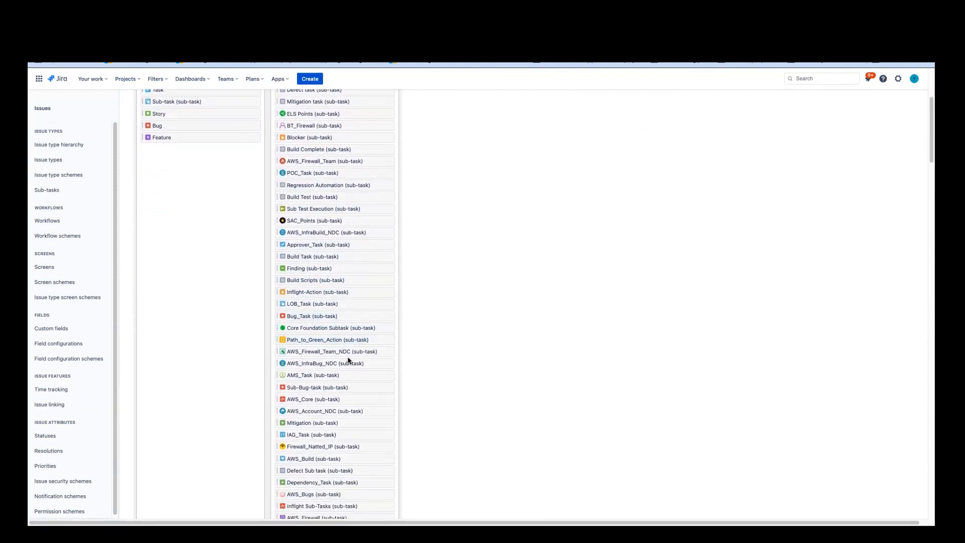
scroll(349, 360, down, 6)
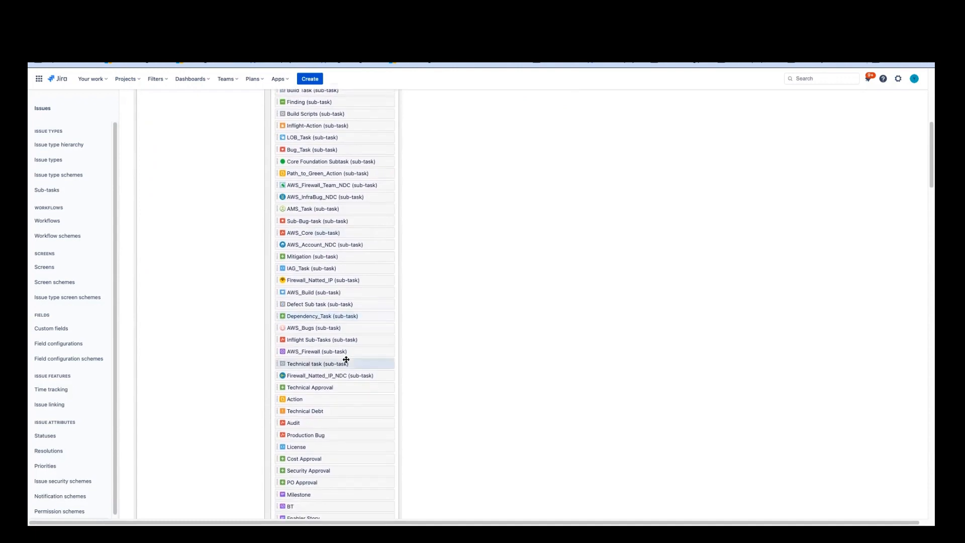
scroll(347, 359, down, 4)
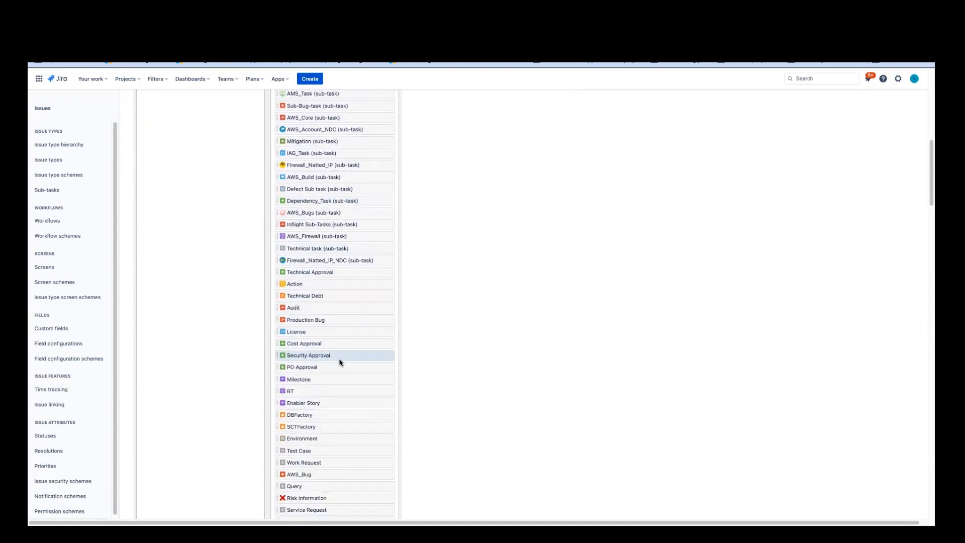
scroll(339, 362, down, 3)
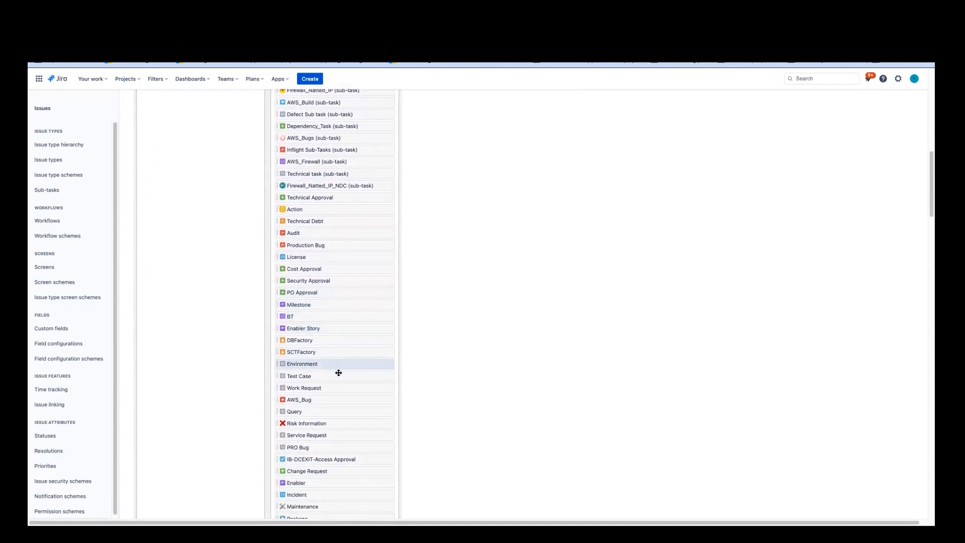
scroll(338, 373, down, 7)
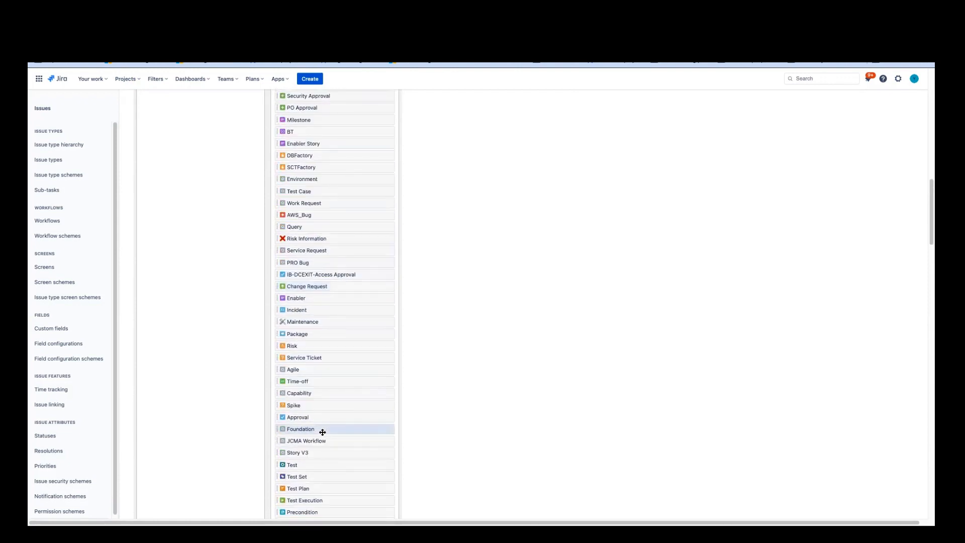
scroll(322, 432, down, 3)
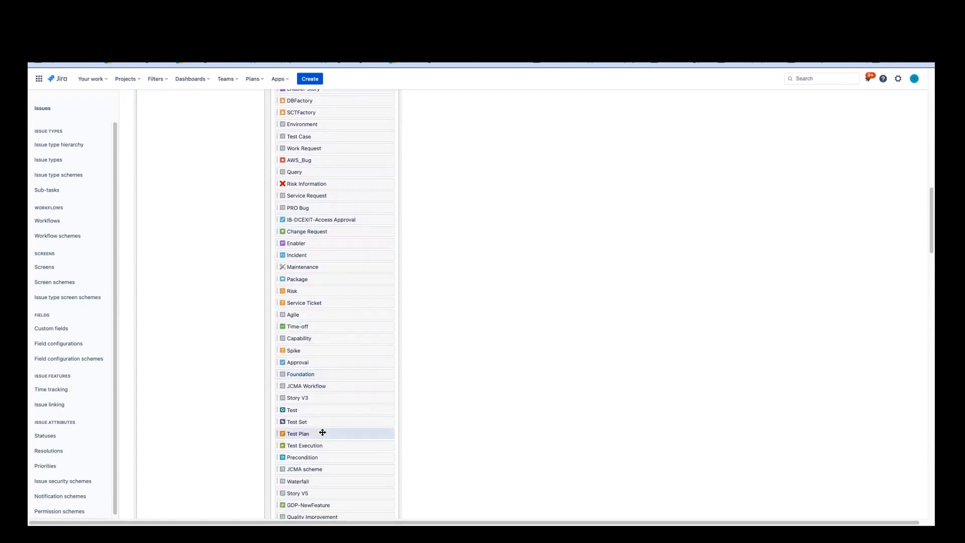
scroll(323, 432, down, 6)
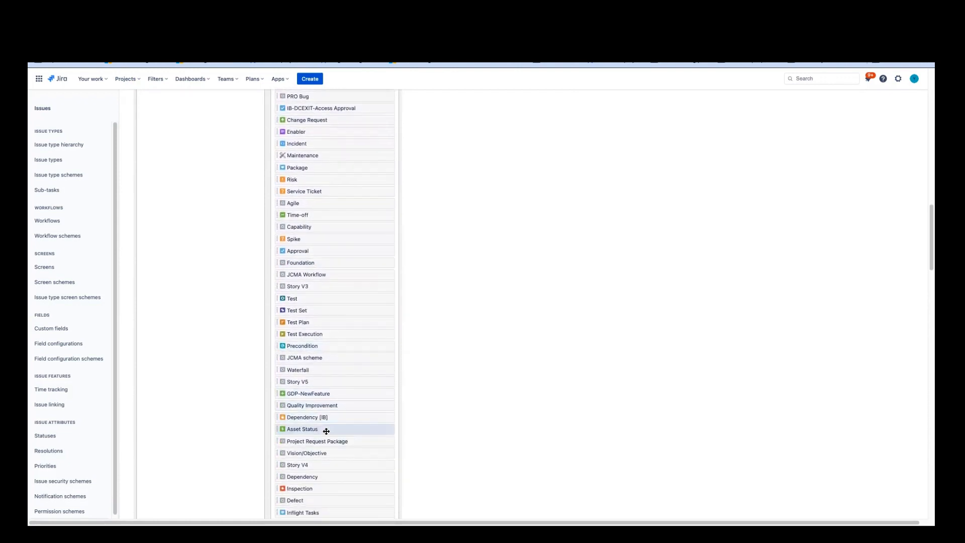
scroll(319, 437, down, 10)
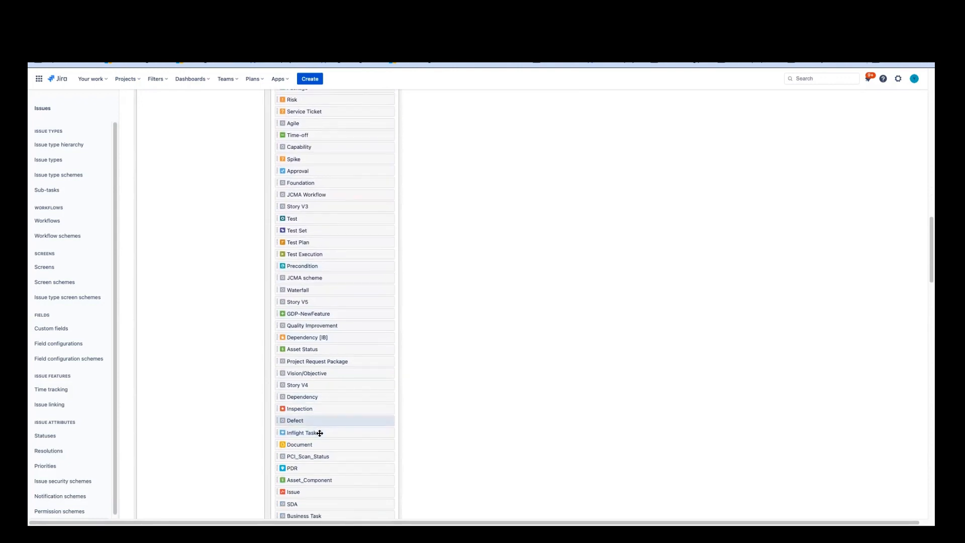
scroll(321, 333, down, 10)
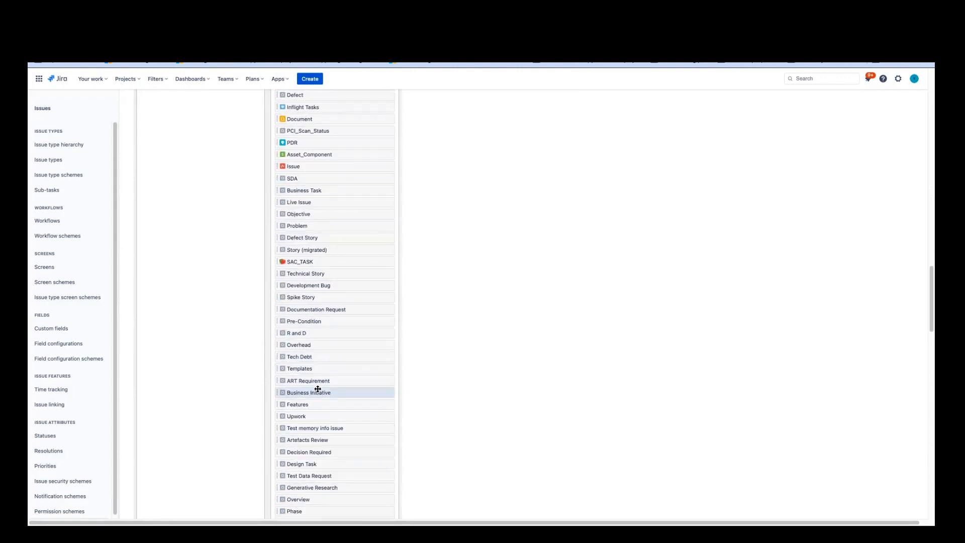
scroll(315, 396, down, 10)
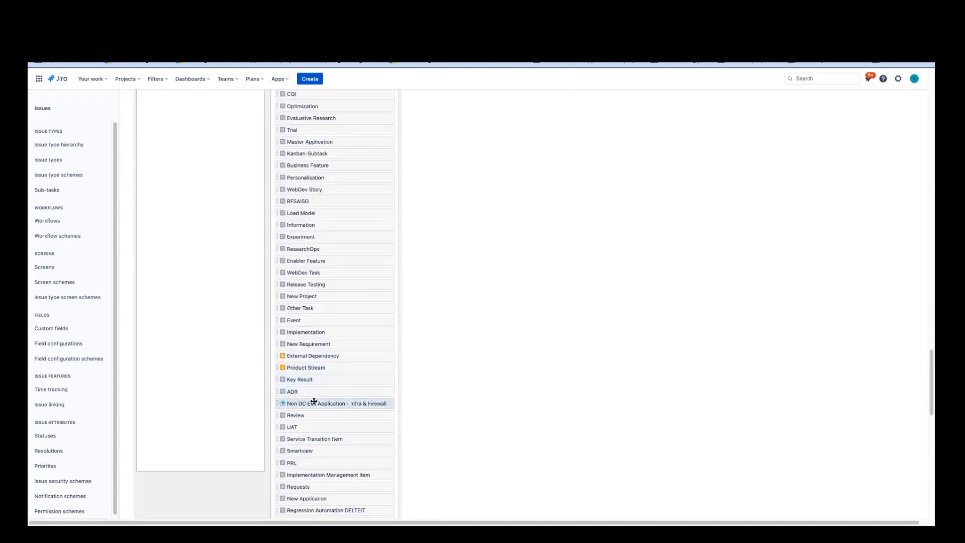
scroll(315, 397, down, 8)
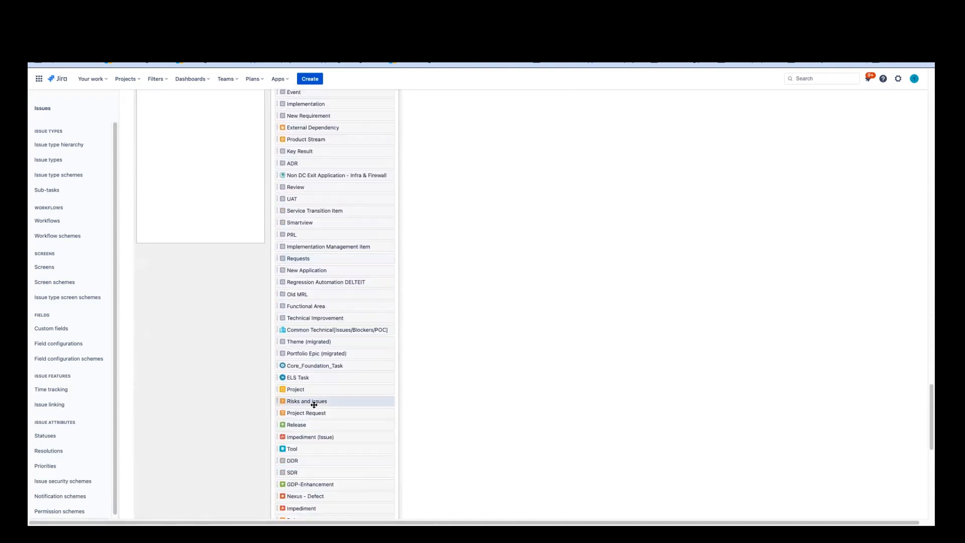
scroll(314, 404, down, 1)
scroll(318, 406, down, 4)
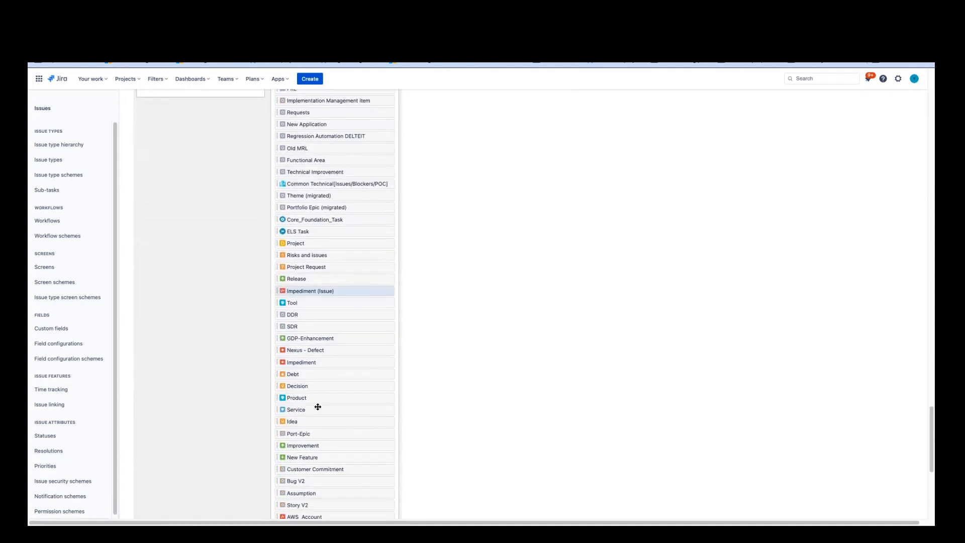
scroll(332, 428, down, 1)
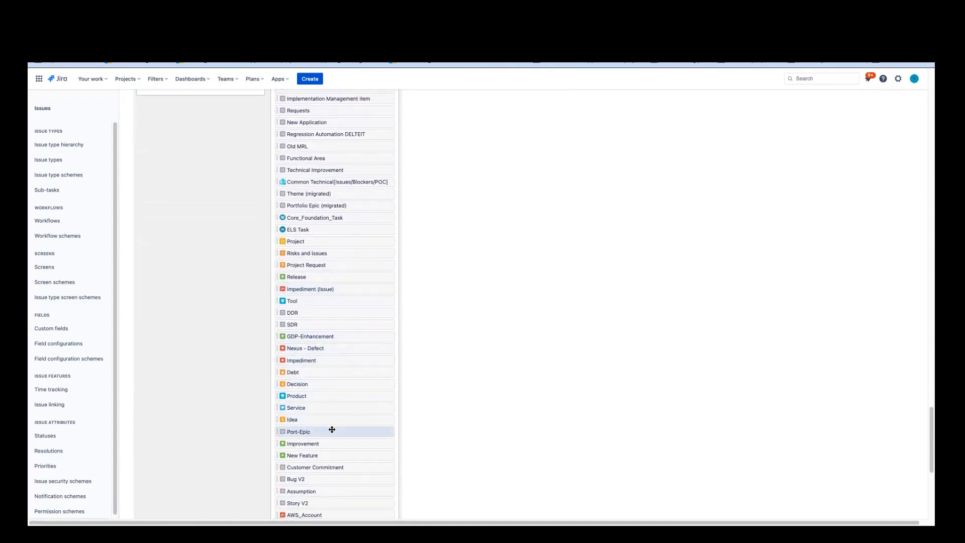
- Try to move Portfolio Epic from the end of the available issue types straight into the current scheme
scroll(332, 429, down, 10)
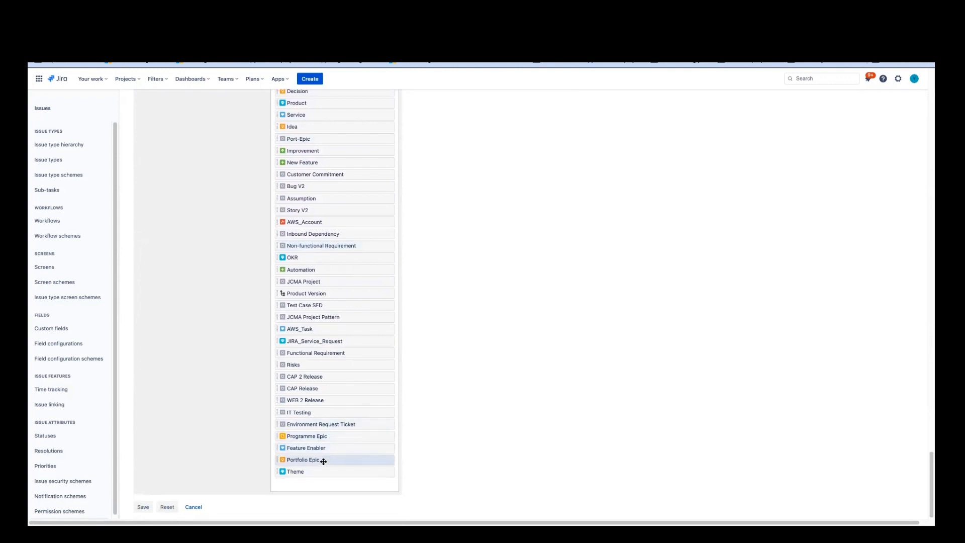
drag(323, 460, 214, 272)
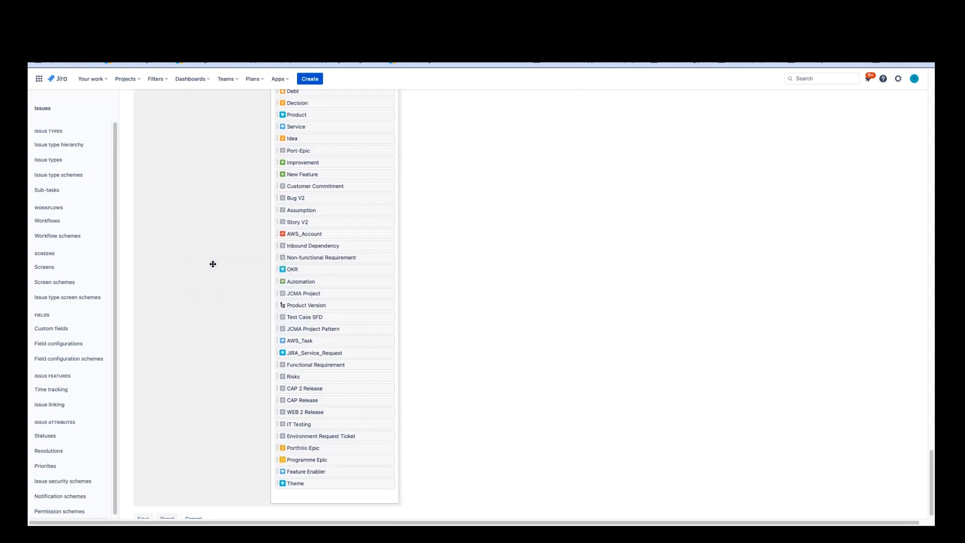
scroll(217, 305, up, 15)
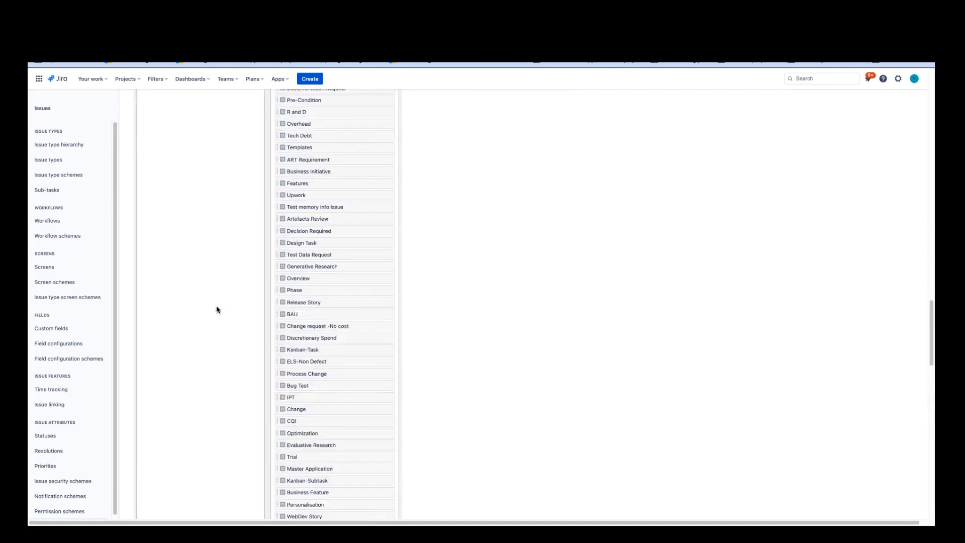
scroll(217, 310, up, 10)
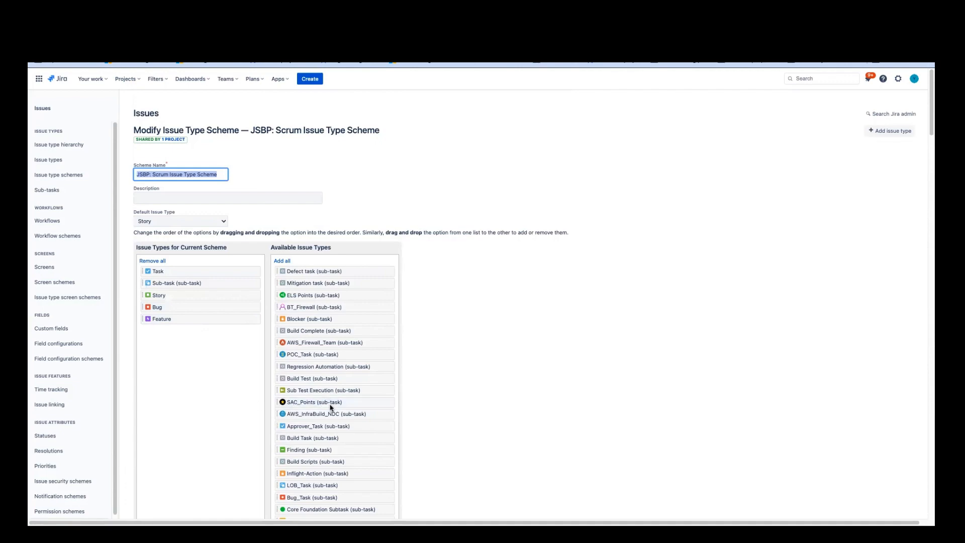
scroll(354, 409, down, 10)
scroll(354, 412, down, 15)
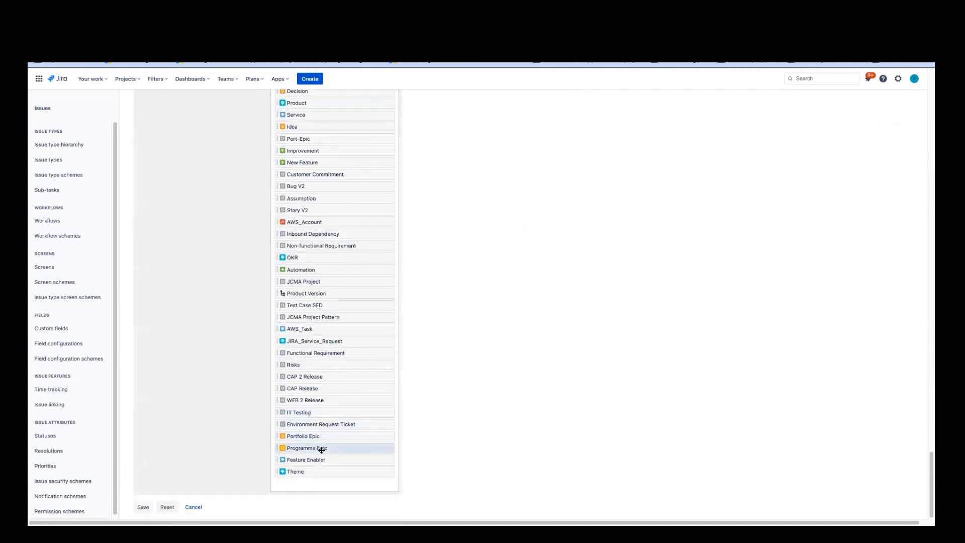
drag(319, 435, 182, 440)
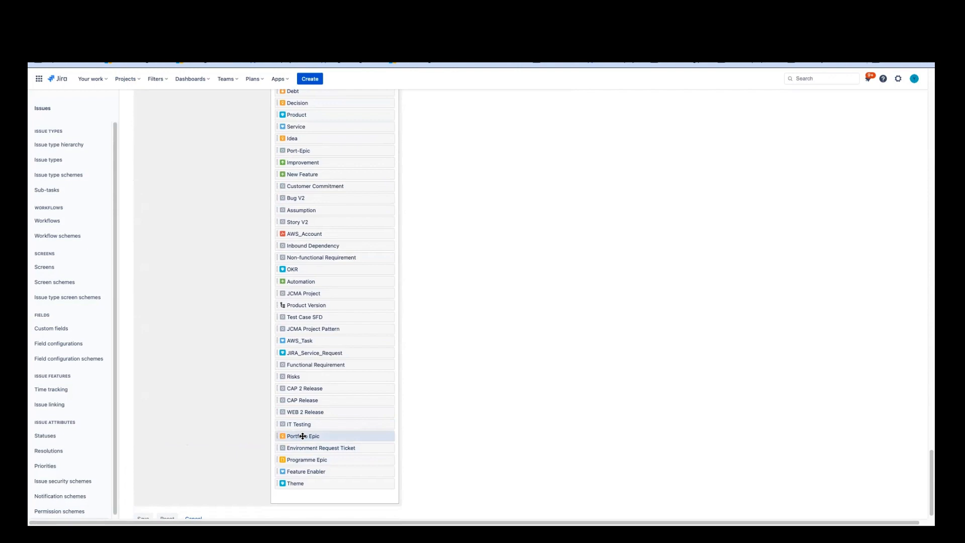
drag(303, 436, 177, 97)
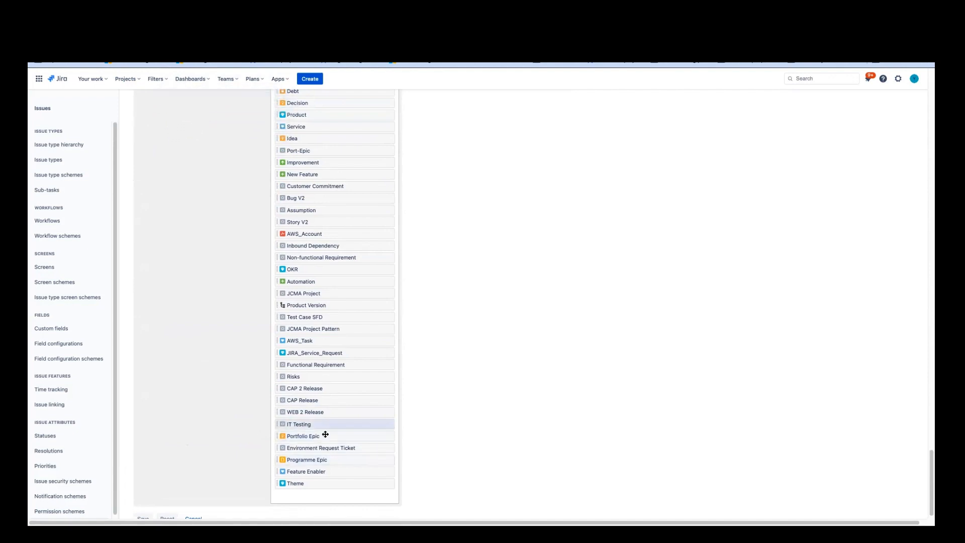
- Move Portfolio Epic up the available issue types in stages until level with the current scheme's box, and add it to the scheme
scroll(209, 368, up, 2)
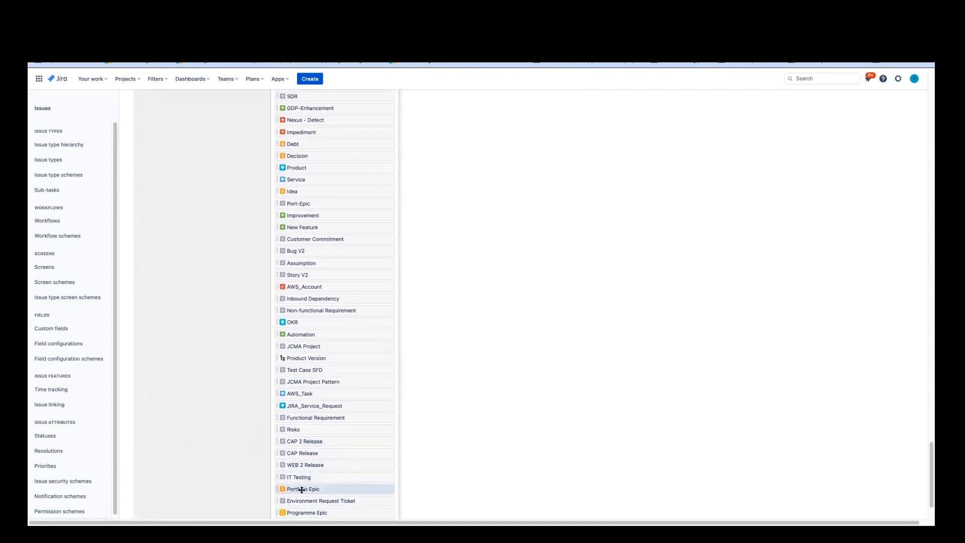
drag(302, 489, 306, 116)
scroll(315, 155, up, 8)
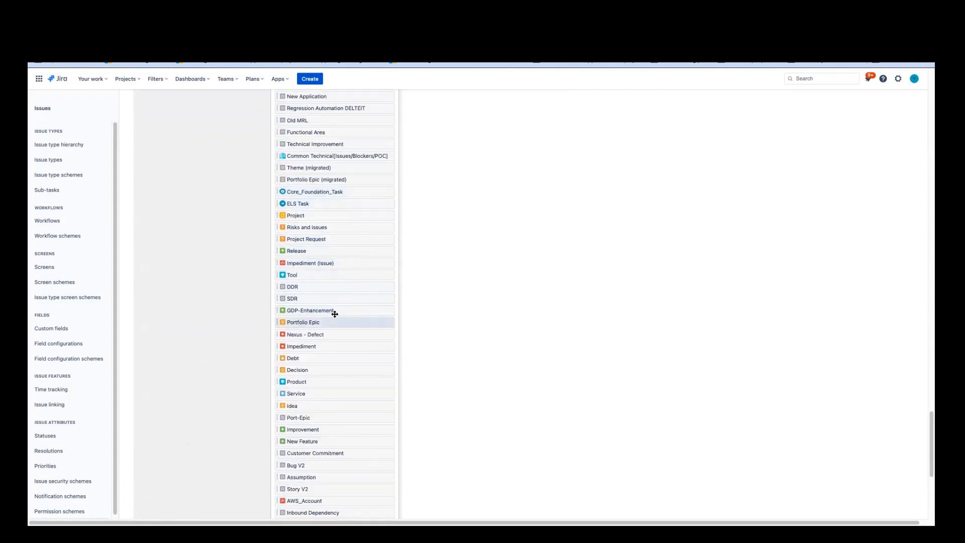
drag(323, 327, 321, 121)
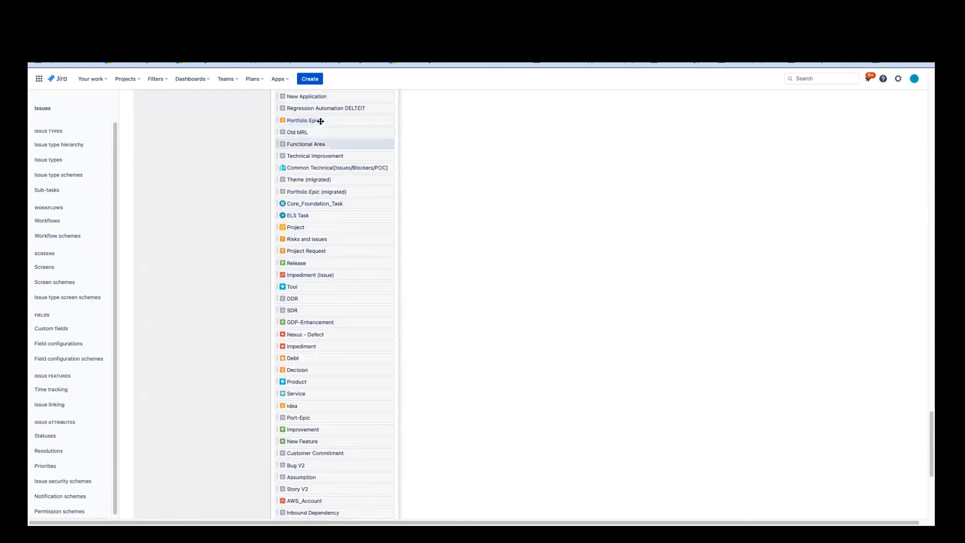
scroll(346, 172, up, 10)
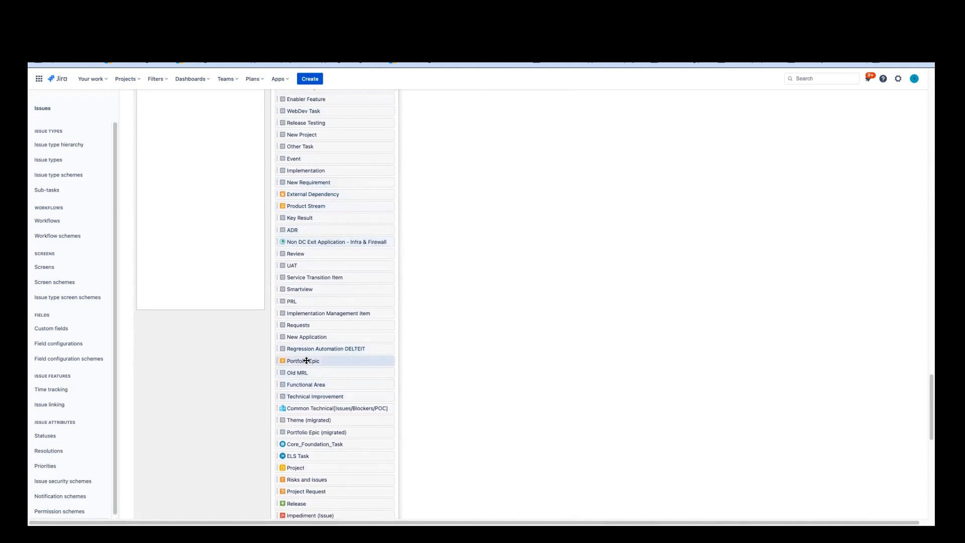
drag(307, 360, 194, 219)
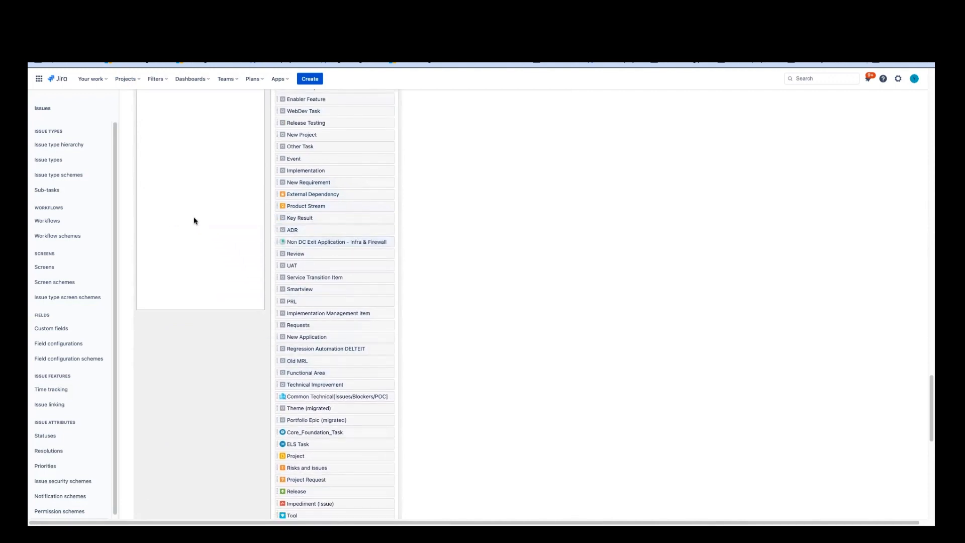
- Check the current scheme's issue types for Portfolio Epic and save the scheme
scroll(195, 221, up, 20)
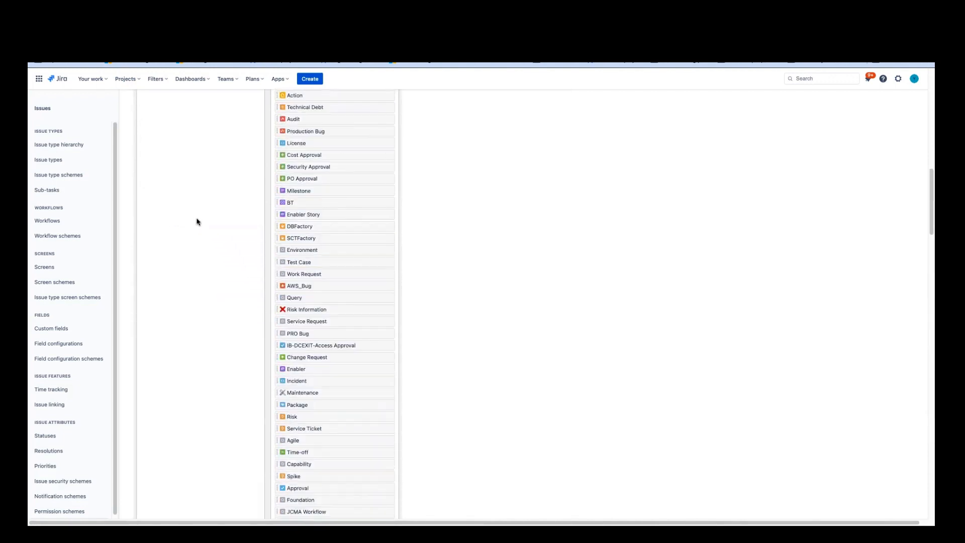
scroll(197, 222, up, 15)
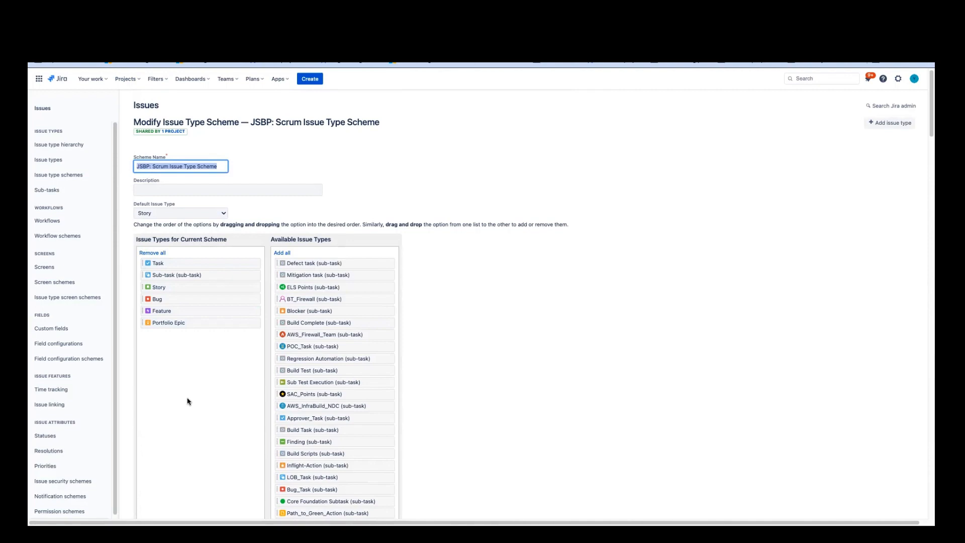
scroll(418, 361, down, 20)
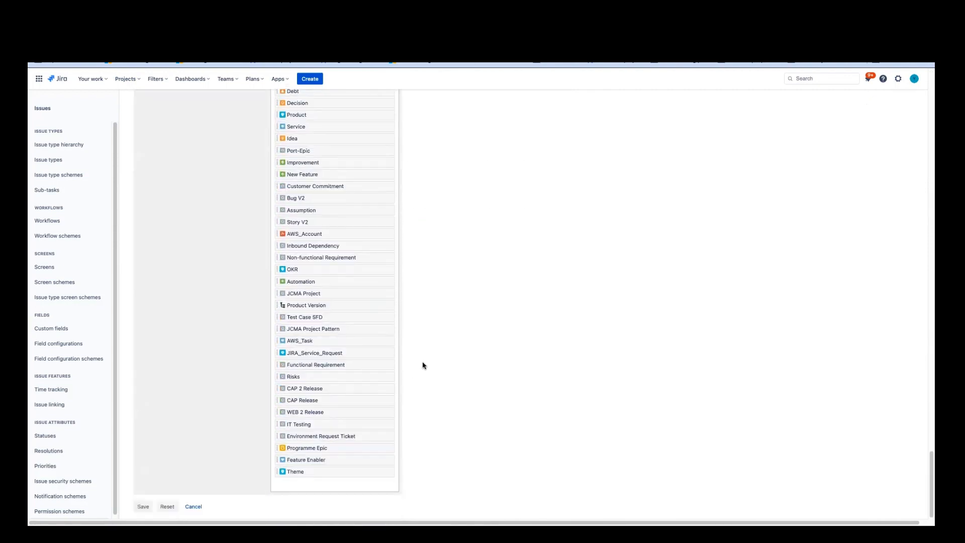
click(143, 506)
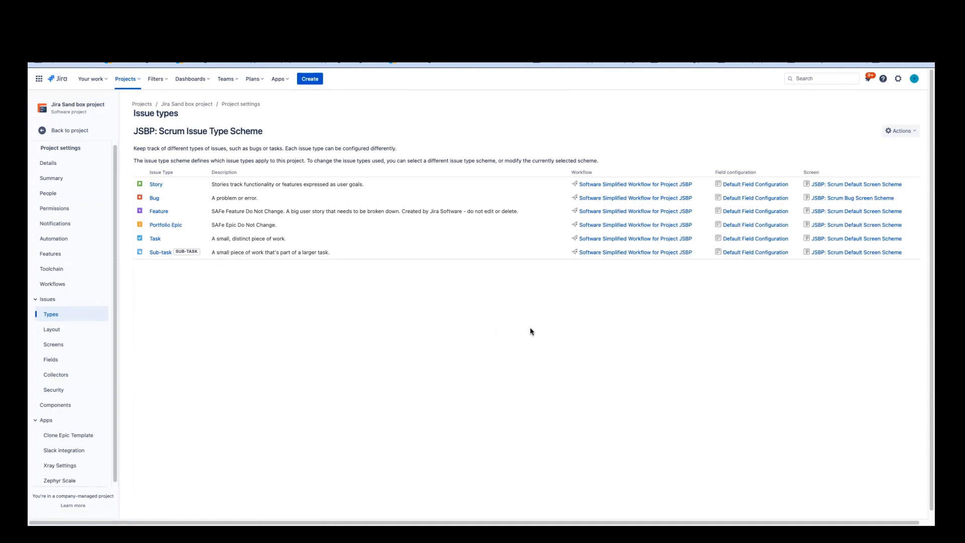
- Open the project's screen settings and expand the Scrum Default Screen Scheme to view its screens per operation
click(74, 349)
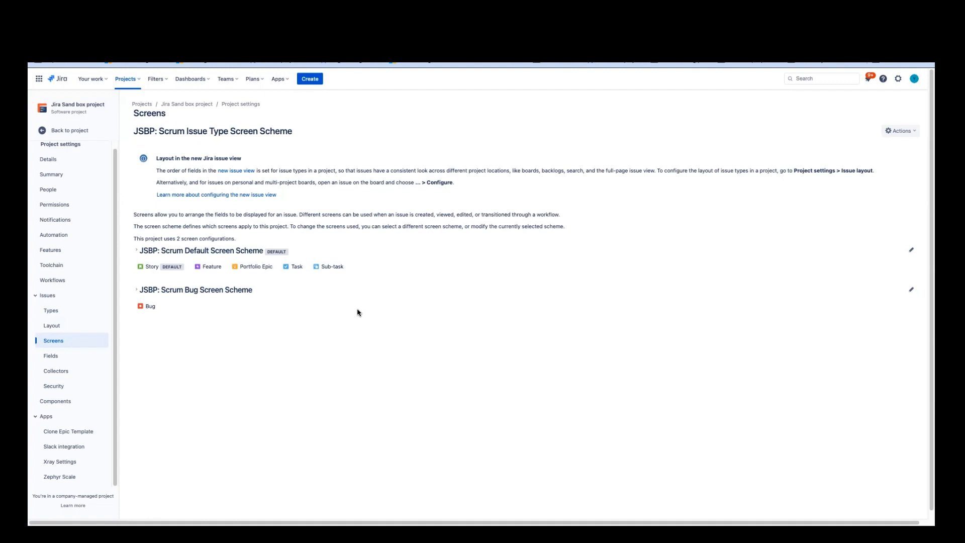
click(137, 251)
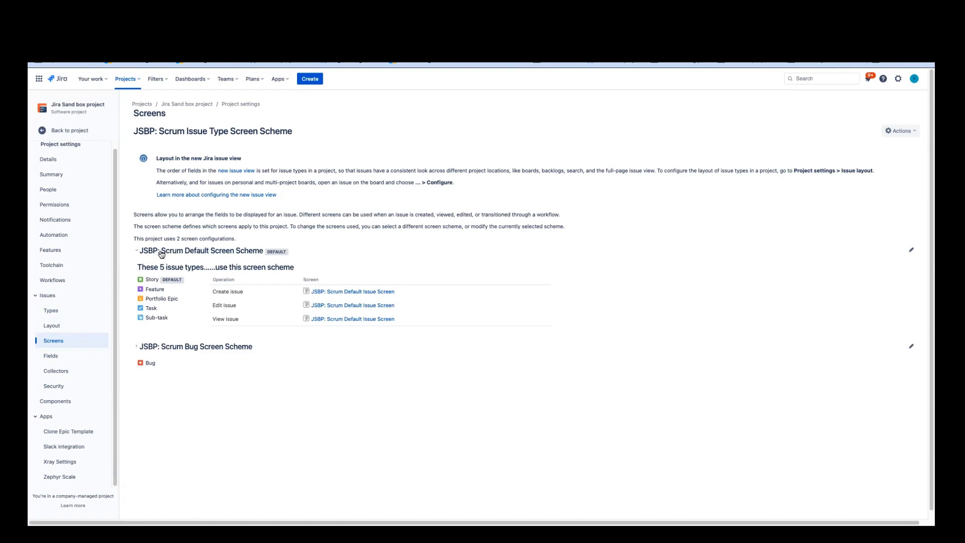
- Copy the name "Scrum Default Screen Scheme" and paste it into a new browser tab, returning to the project's screen settings
drag(162, 254, 262, 254)
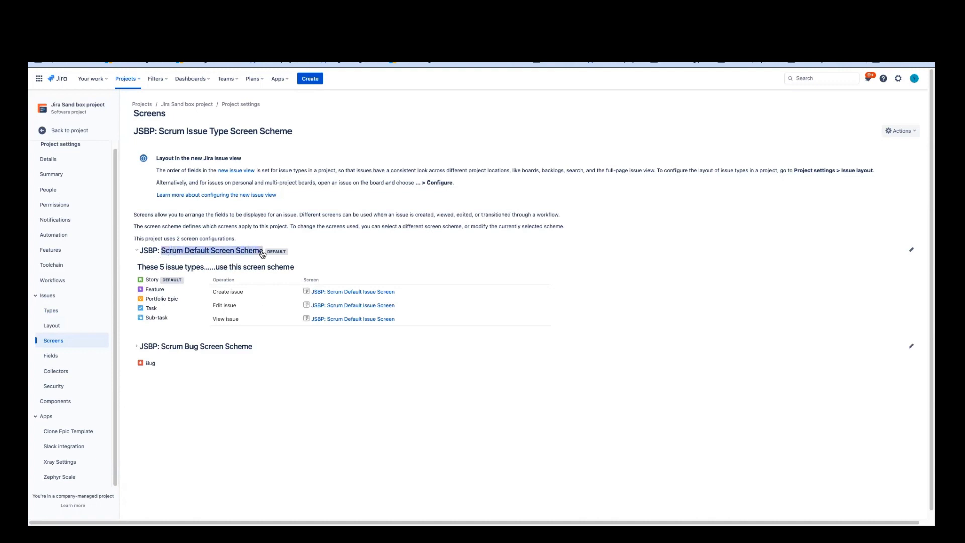
right_click(258, 252)
click(282, 275)
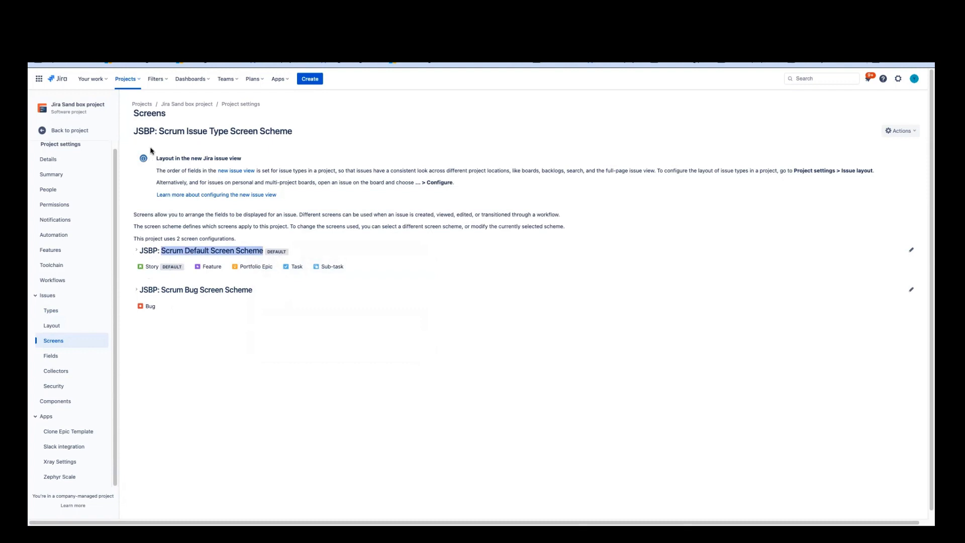
click(136, 251)
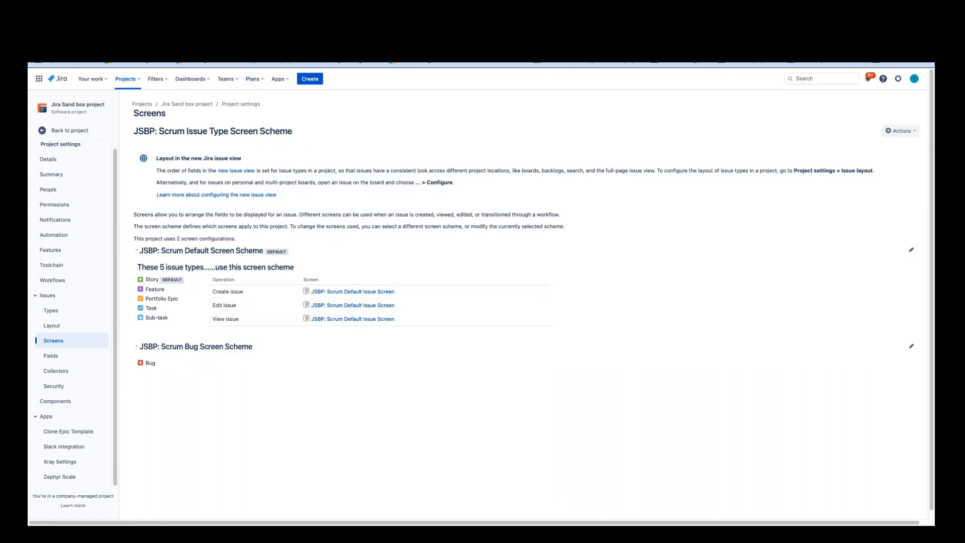
key(super+t)
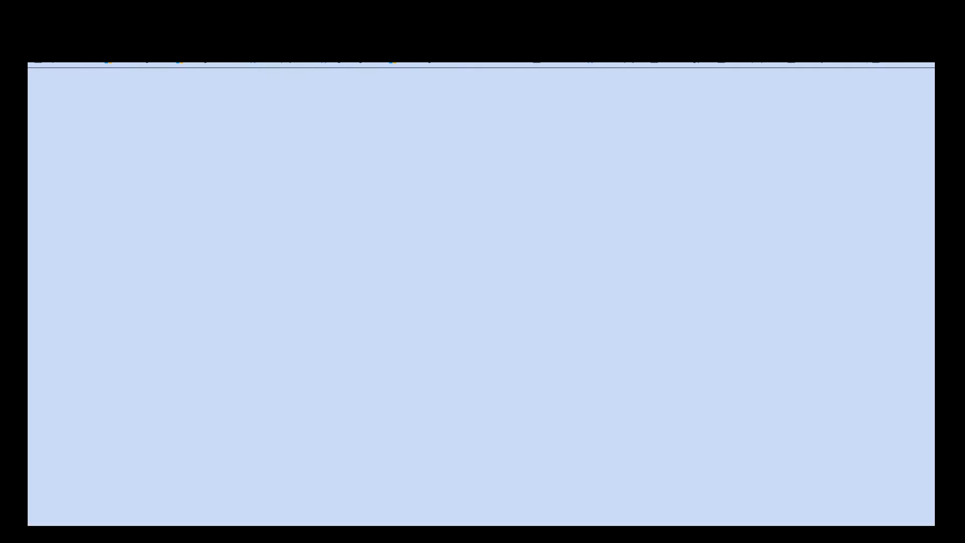
click(254, 44)
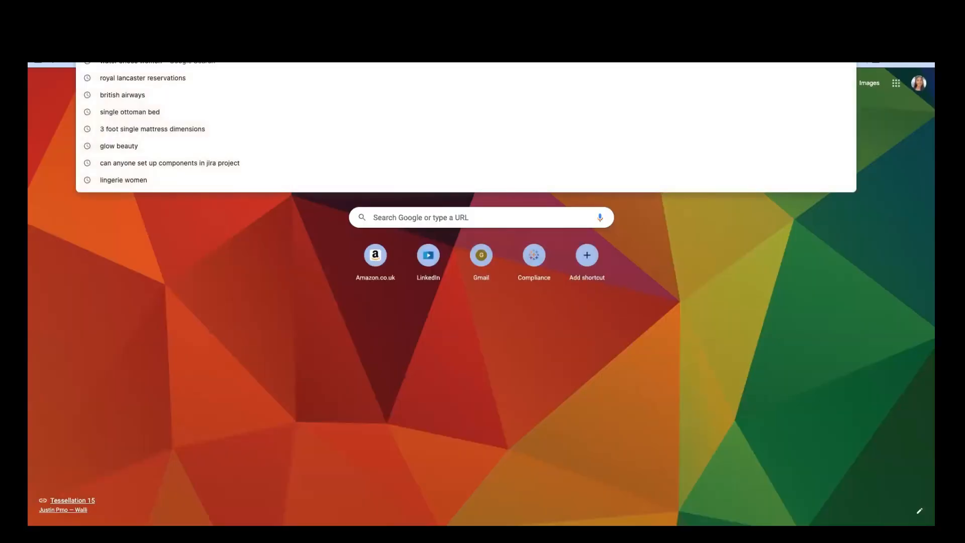
key(super+v)
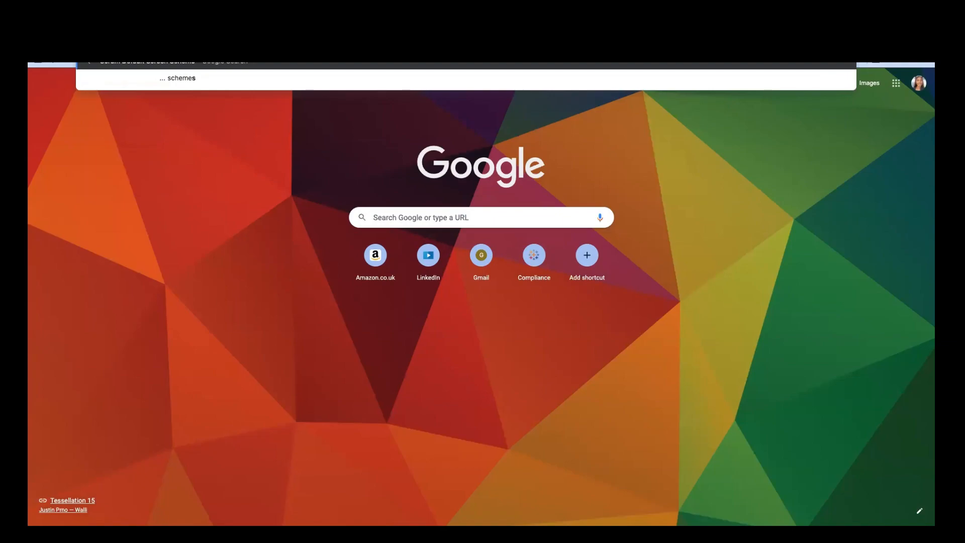
key(super+w)
key(ctrl+shift+Tab)
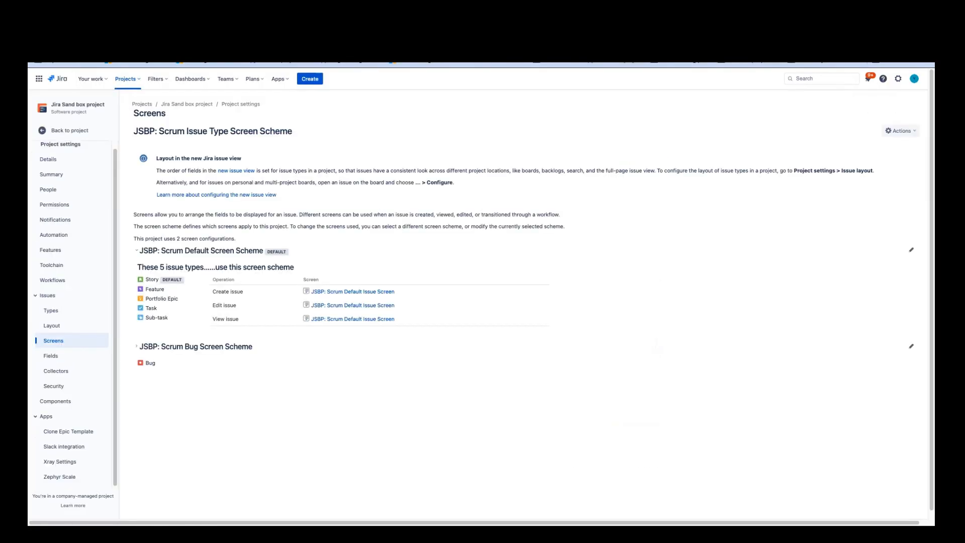
key(ctrl+Tab)
key(super+t)
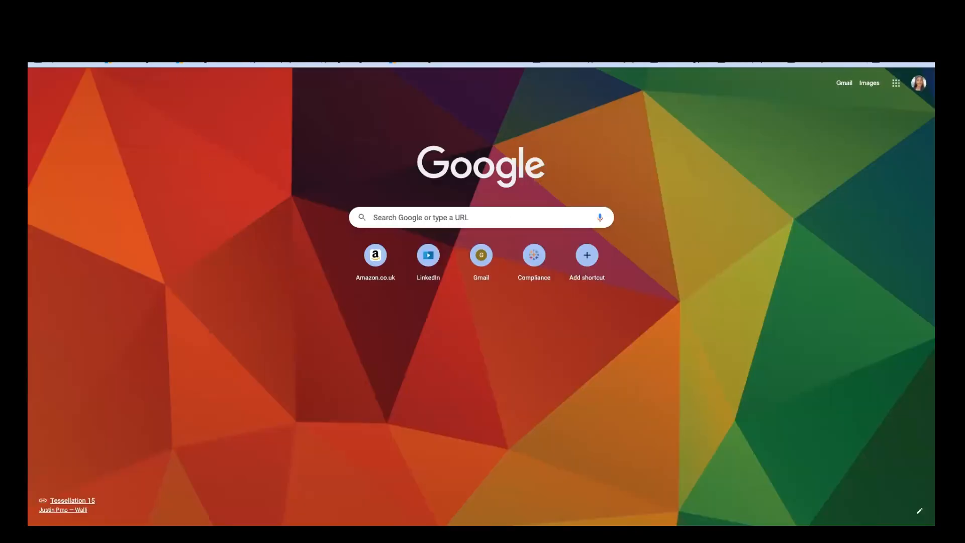
key(ctrl+shift+Tab)
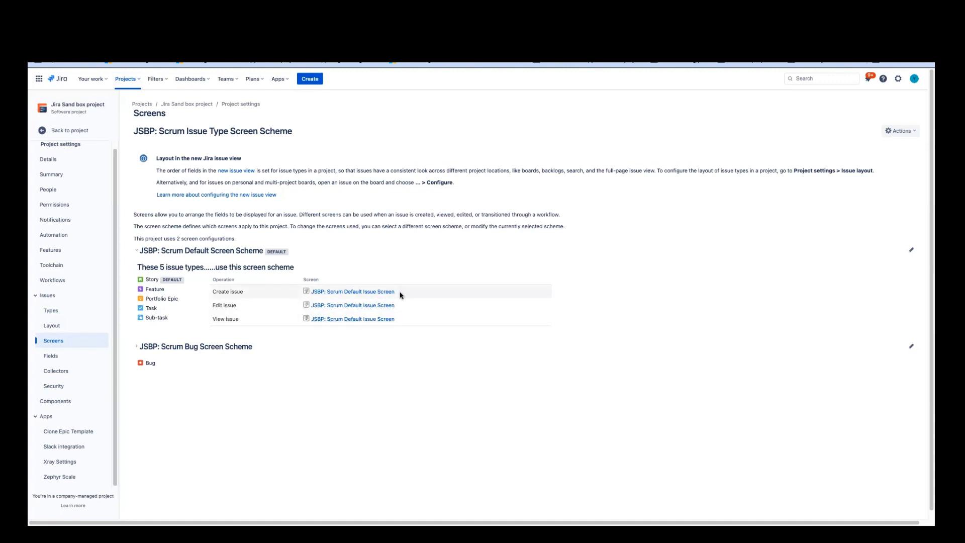
- Copy the name of the Create issue screen, "JSBP: Scrum Default Issue Screen", from the default screen scheme
drag(400, 294, 311, 294)
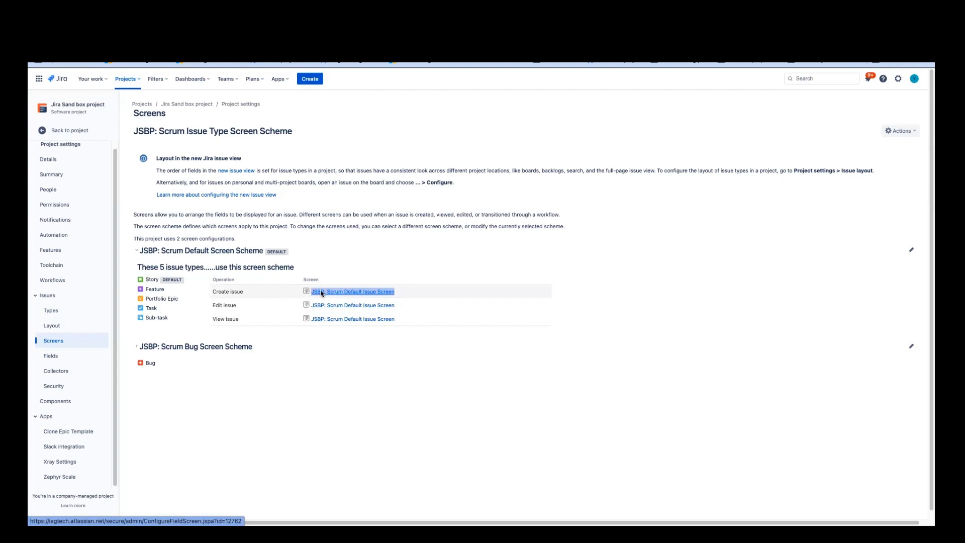
right_click(321, 293)
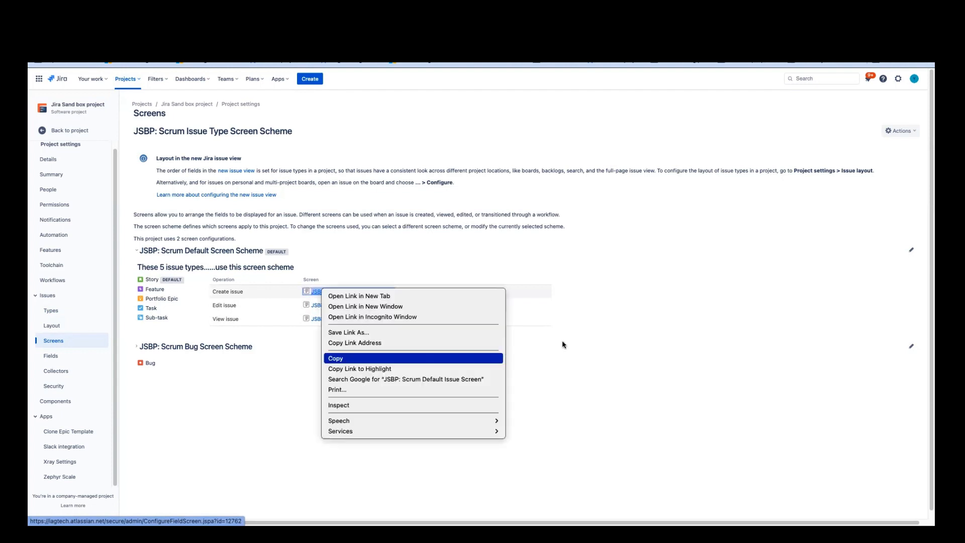
click(573, 359)
drag(398, 293, 328, 293)
right_click(336, 292)
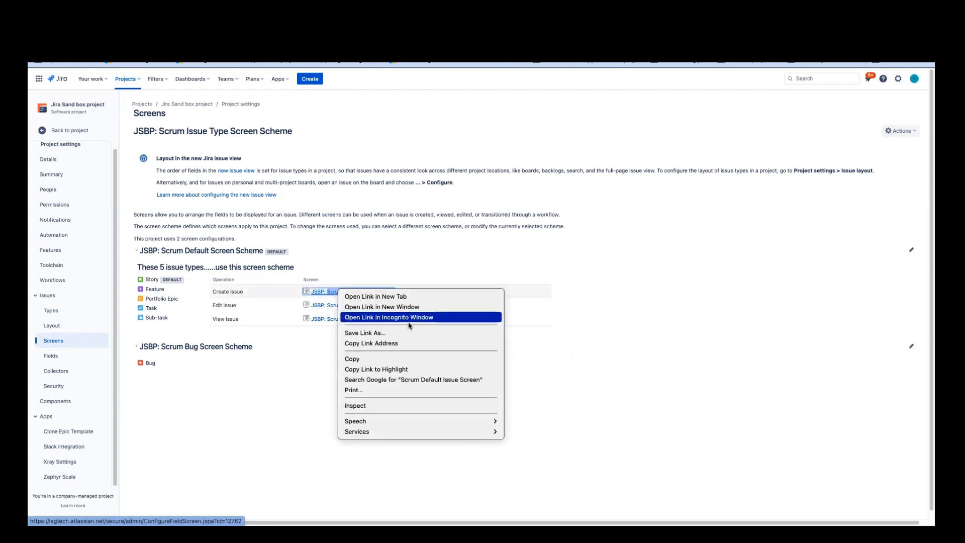
click(388, 358)
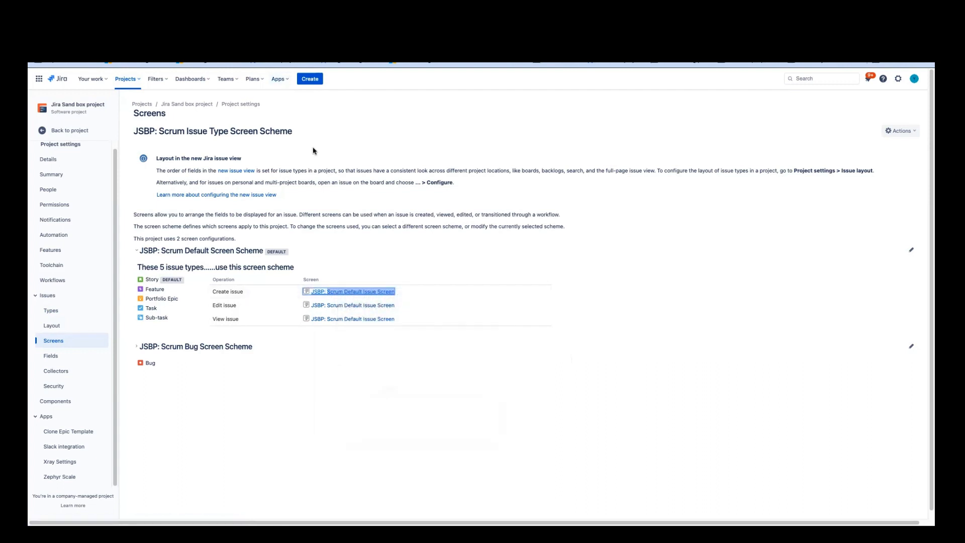
click(415, 410)
drag(404, 293, 307, 292)
right_click(324, 290)
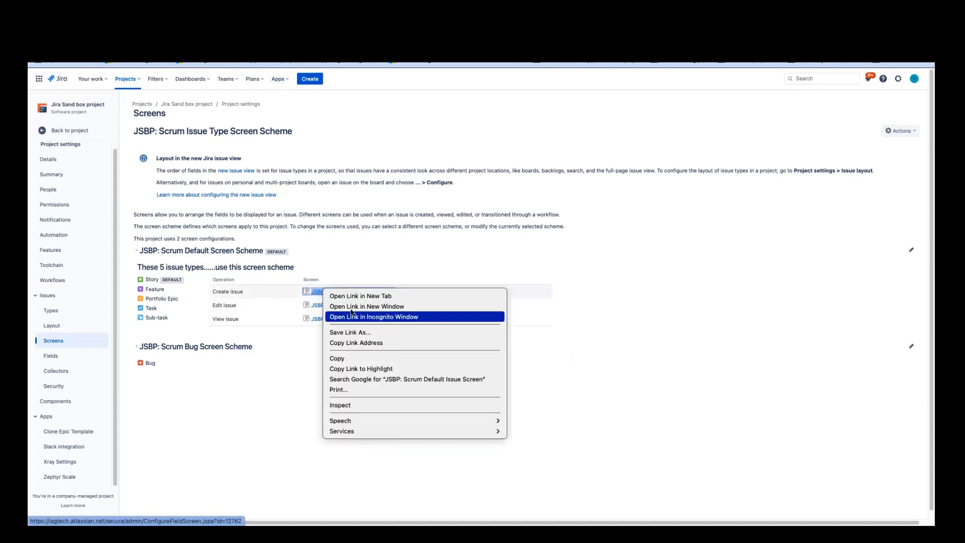
click(360, 358)
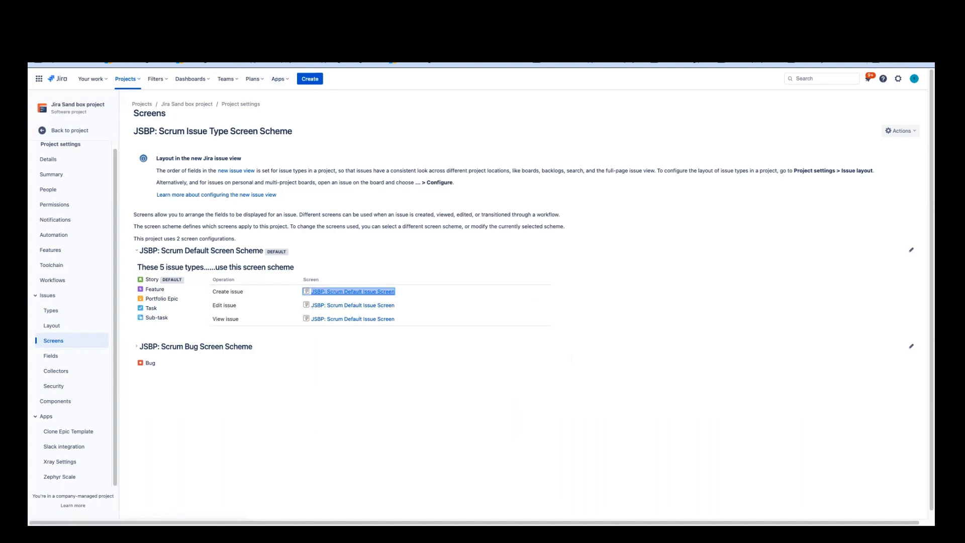
- Paste the copied issue screen name into a new browser tab's address field and close that tab
key(super+t)
click(322, 43)
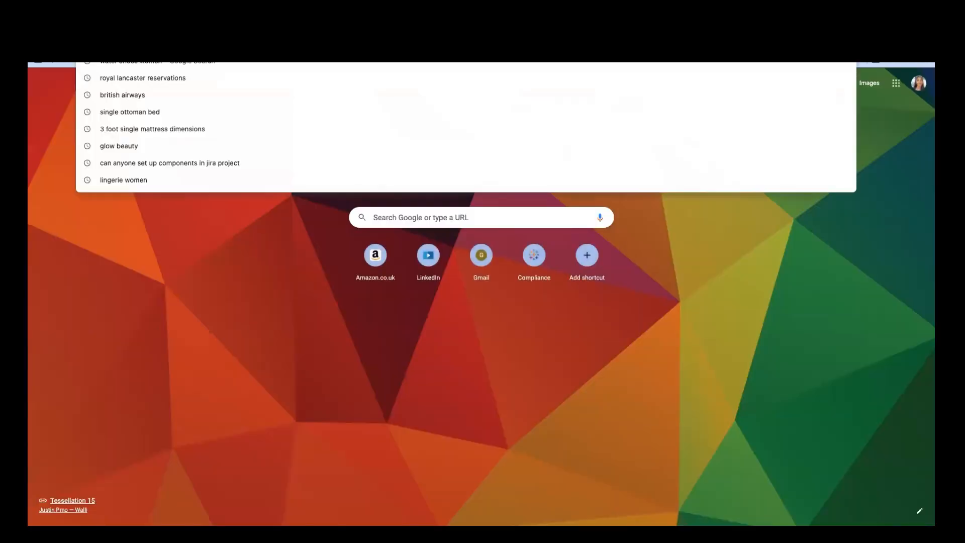
key(super+v)
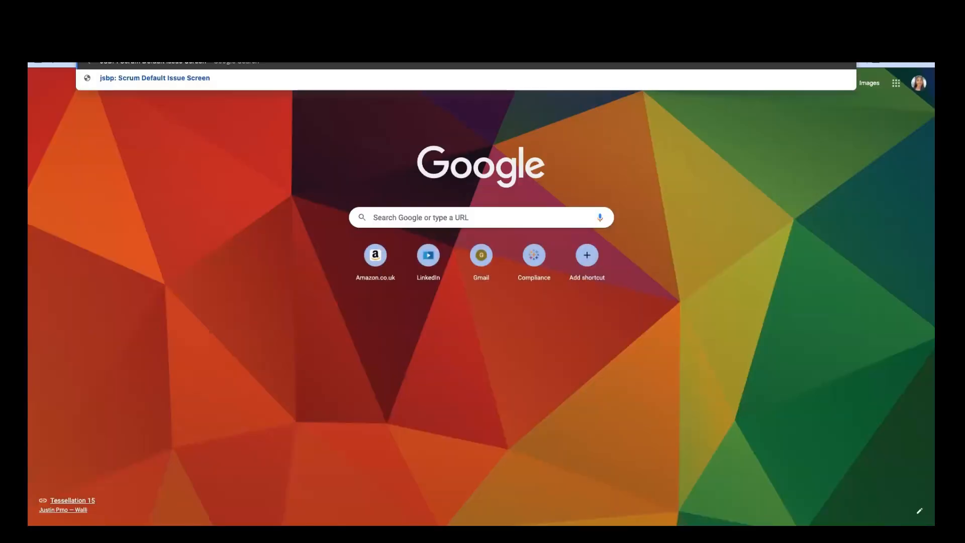
key(super+w)
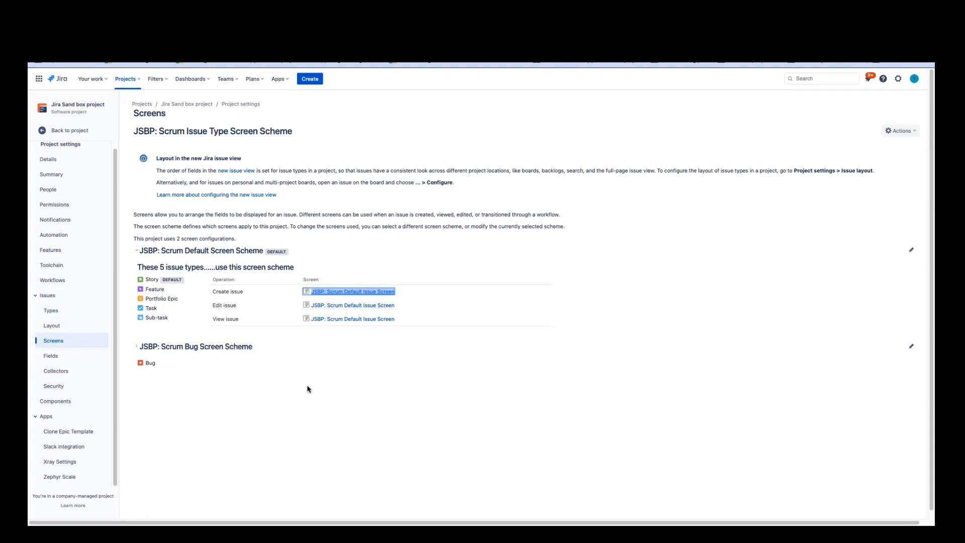
- Open the Jira administration settings for Issues in a new browser tab
right_click(900, 79)
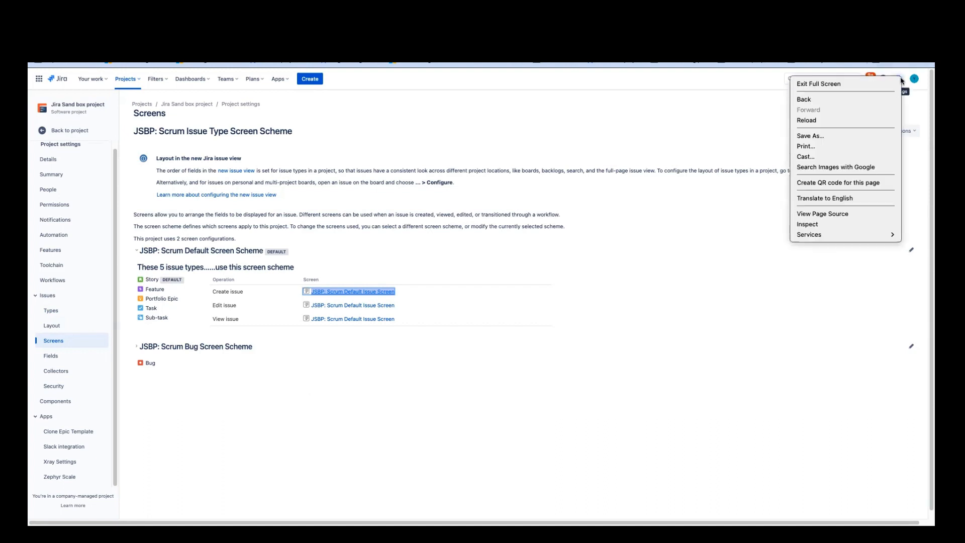
click(901, 81)
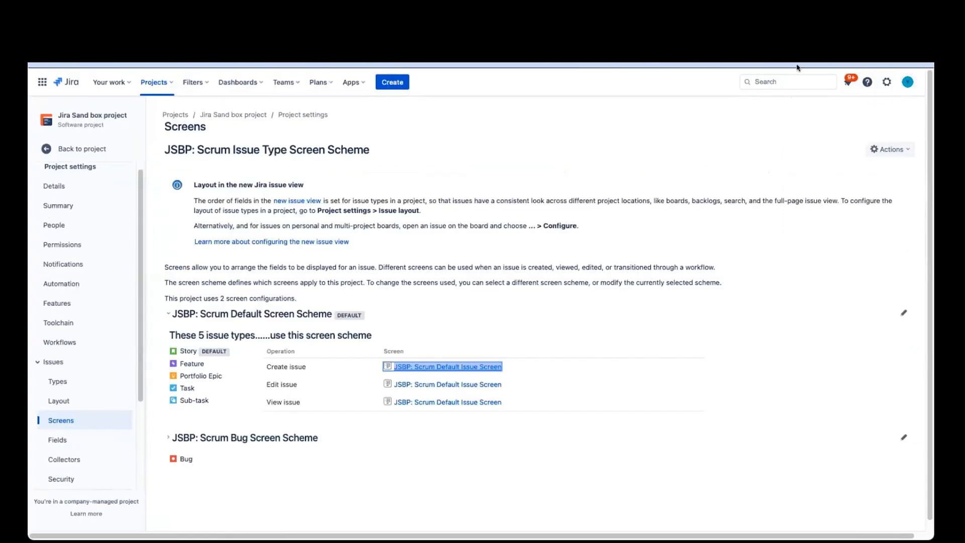
click(886, 82)
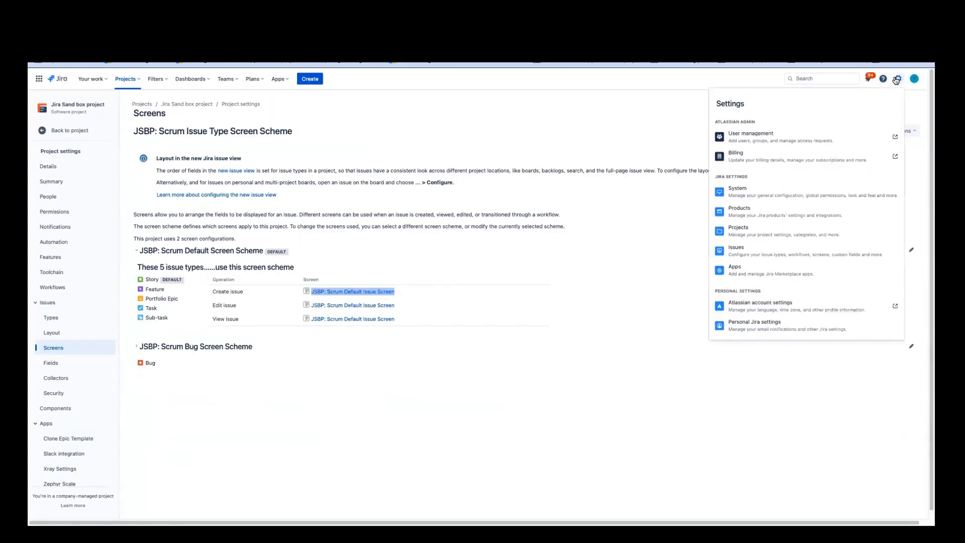
right_click(807, 255)
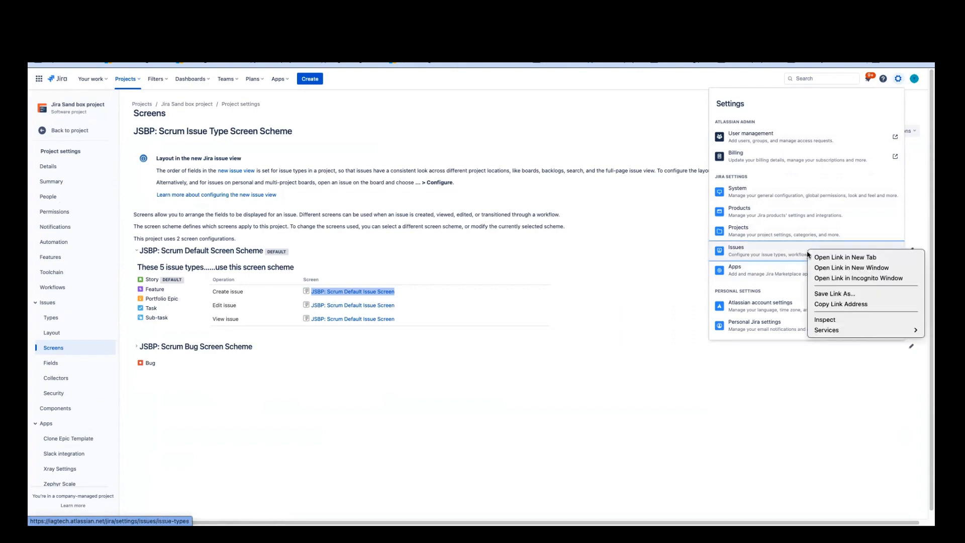
click(831, 258)
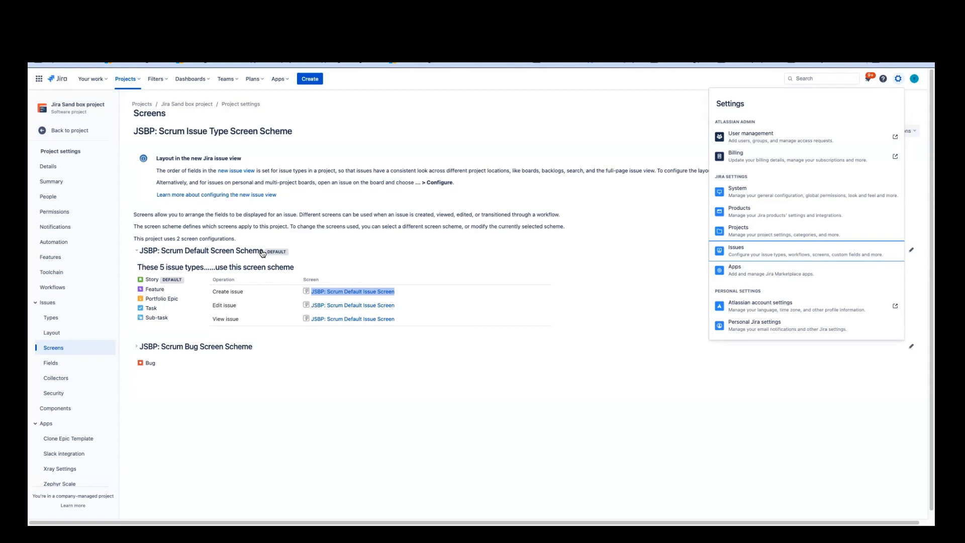
- Copy the full name "JSBP: Scrum Default Screen Scheme" and filter the administration's screen schemes by it
drag(262, 253, 141, 255)
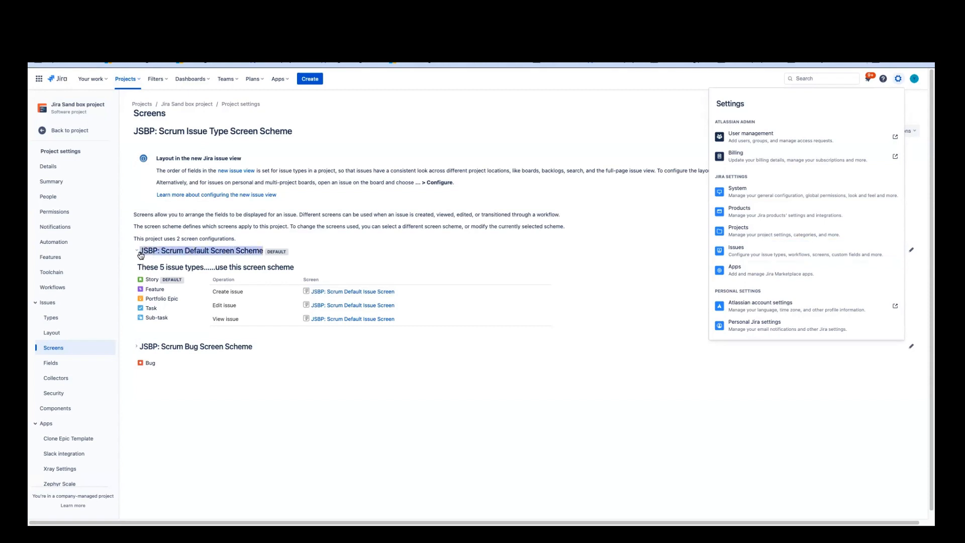
right_click(166, 254)
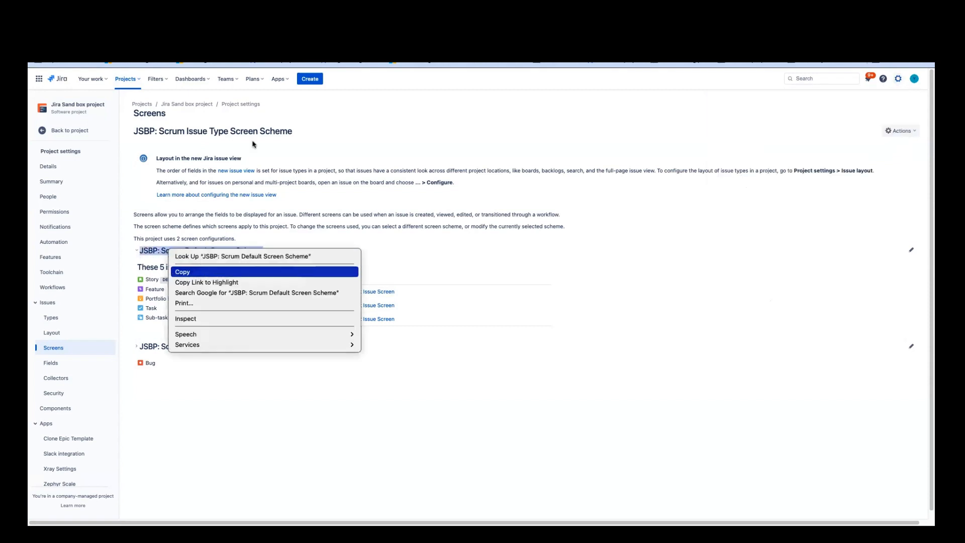
key(Return)
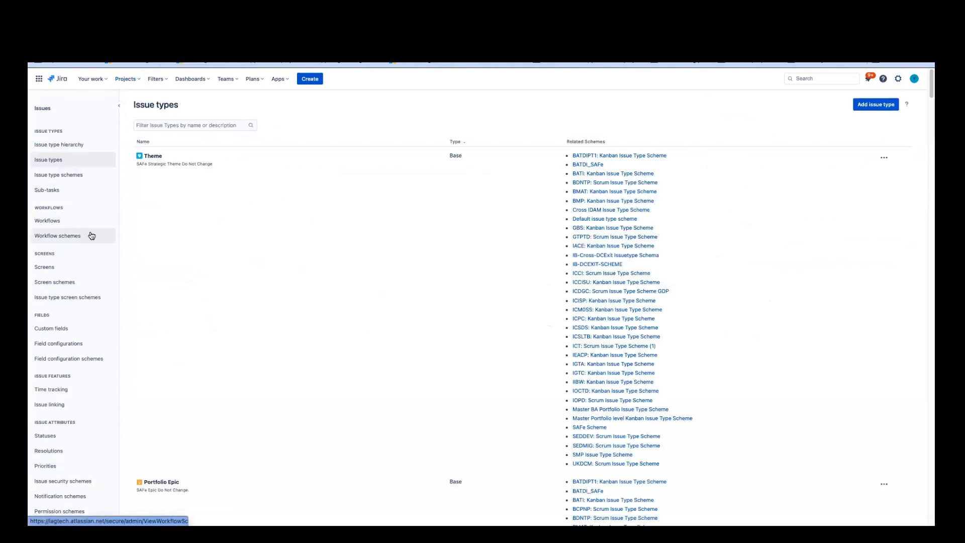
click(81, 283)
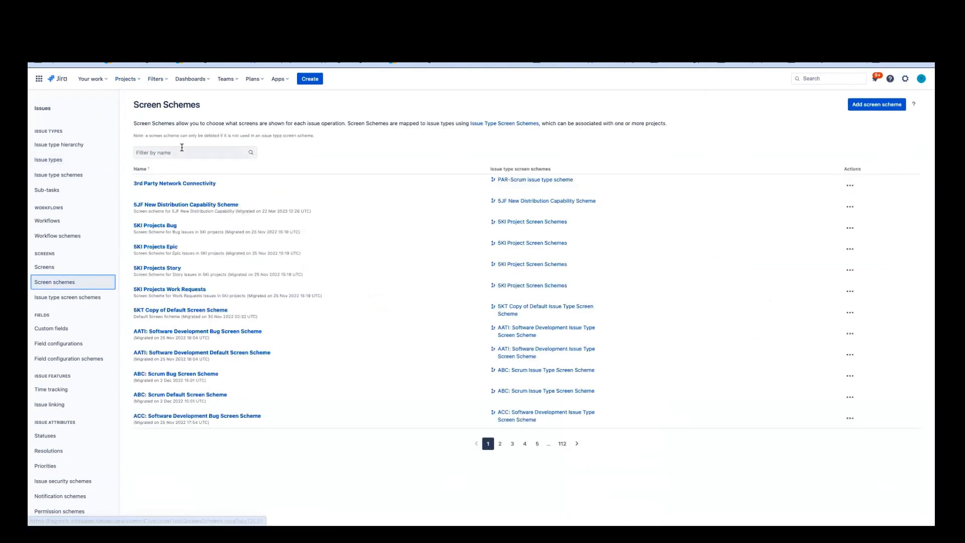
click(179, 151)
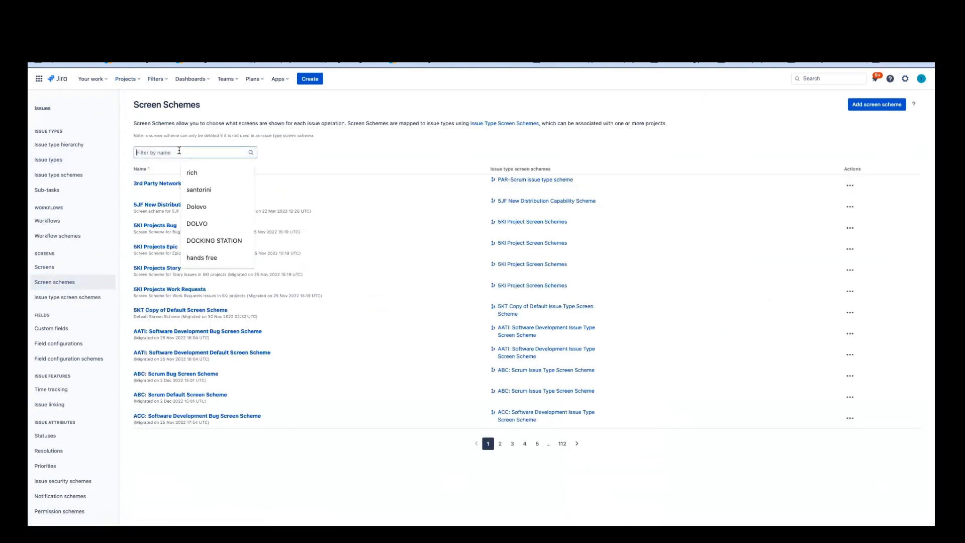
key(ctrl+v)
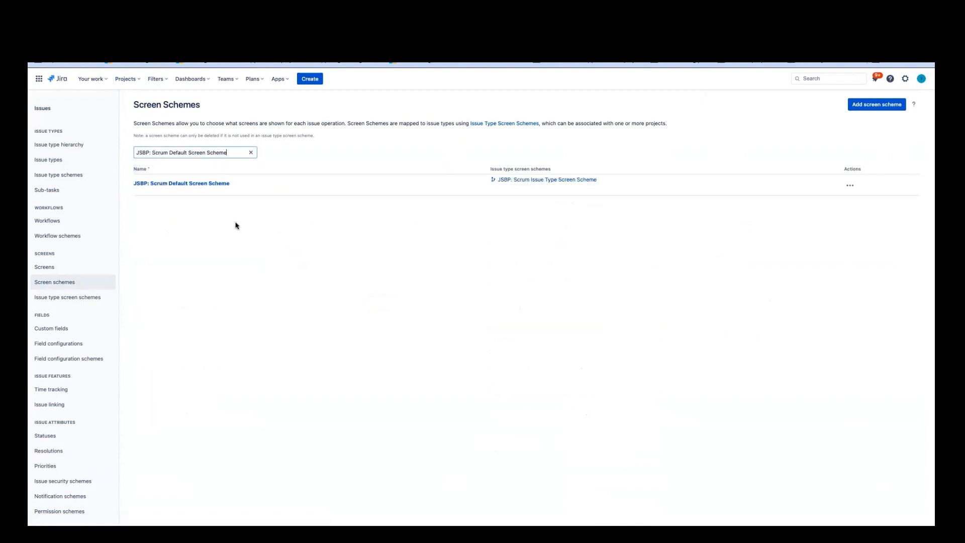
- Create a copy of JSBP: Scrum Default Screen Scheme named "JSBP: Portfolio Epic Screen Scheme"
click(850, 186)
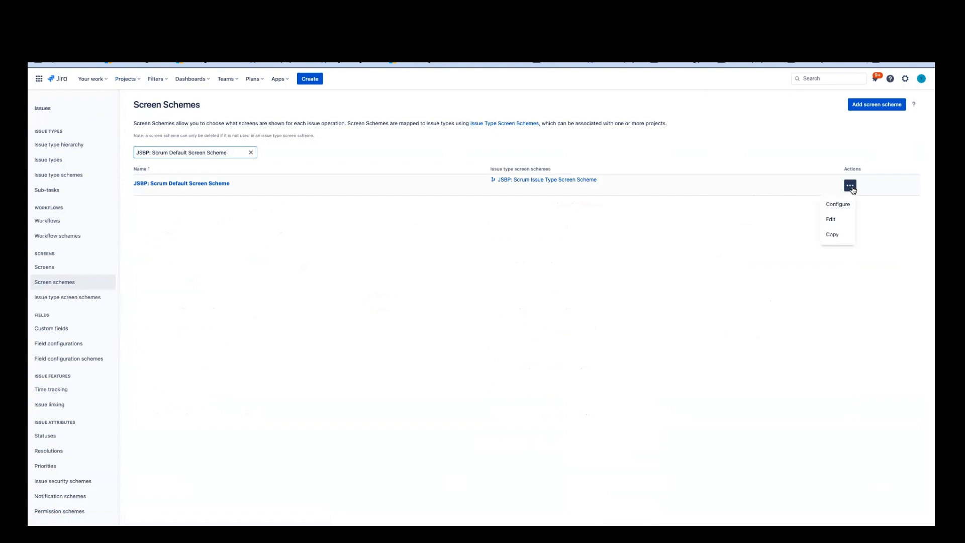
click(842, 236)
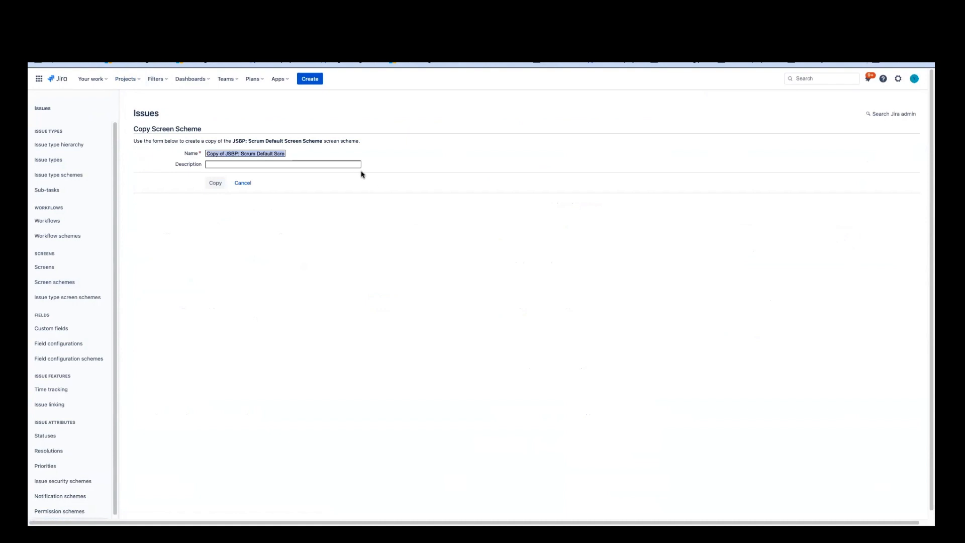
click(220, 153)
drag(225, 153, 199, 156)
key(BackSpace)
drag(223, 153, 256, 150)
key(BackSpace)
text(Poe)
key(BackSpace)
text(rtfolio Epic Screen Schem)
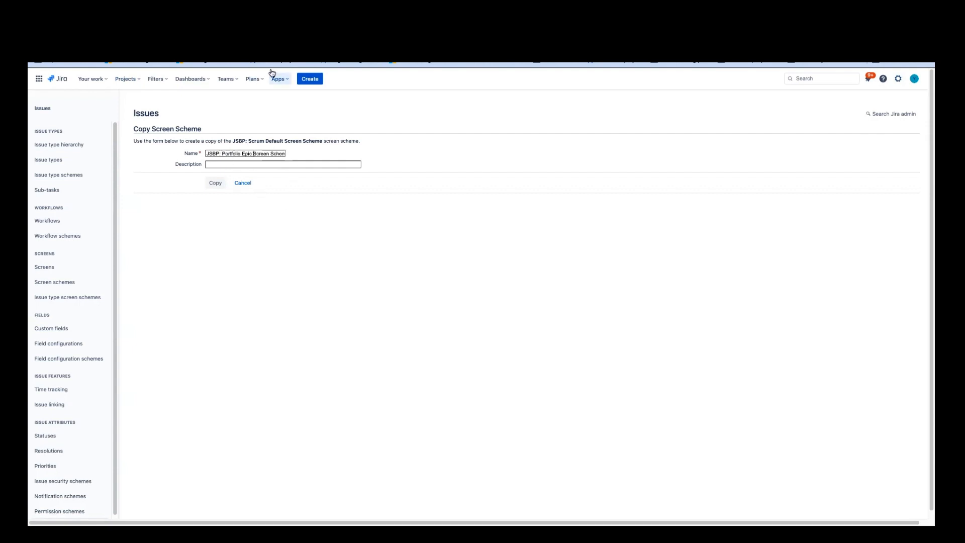
click(215, 186)
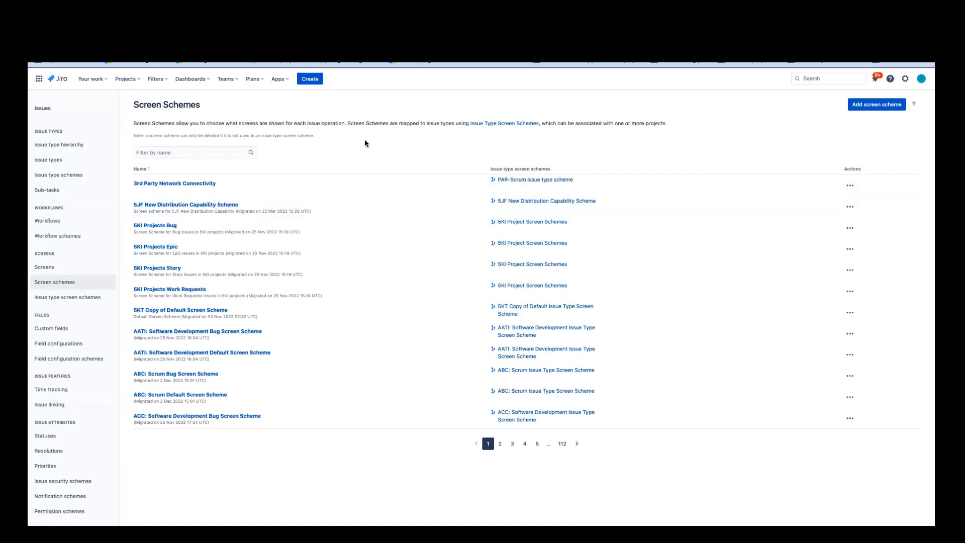
- Filter the administration's screen schemes by "JSBP: portfolio epic Screen Scheme" to check the new copy
click(188, 152)
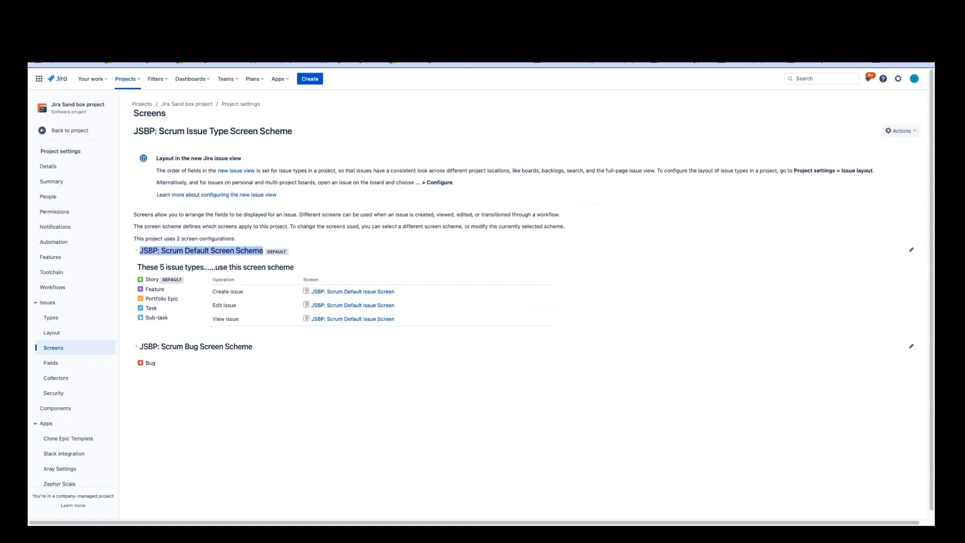
key(super+r)
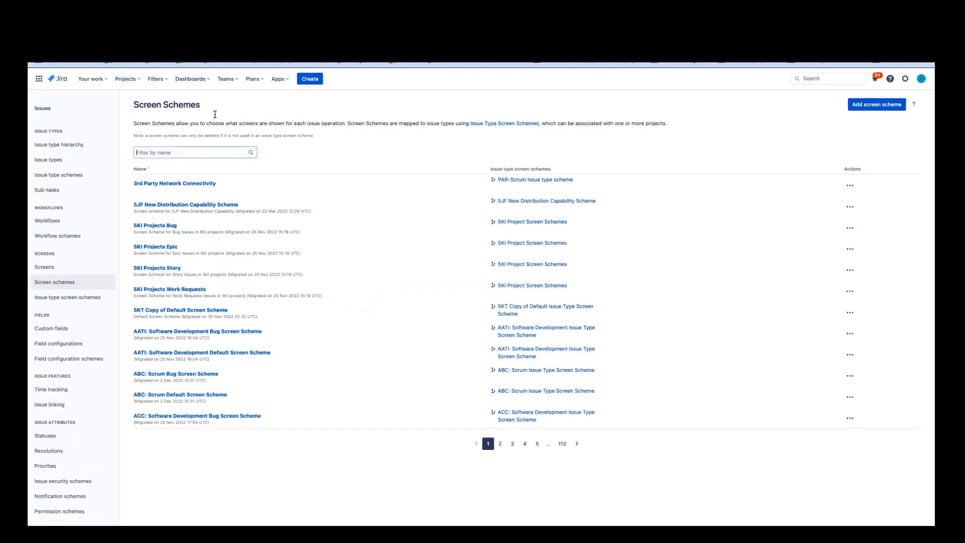
click(196, 152)
click(195, 154)
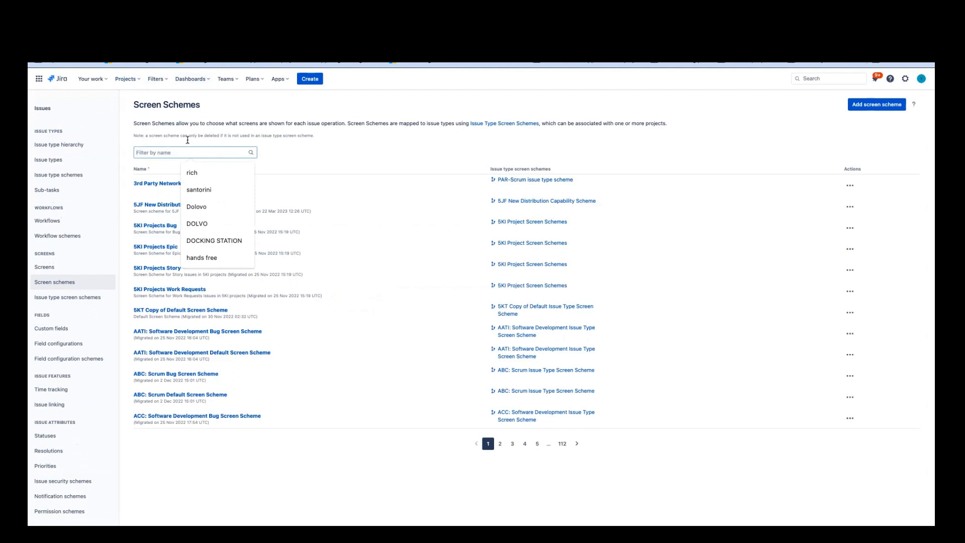
key(ctrl+v)
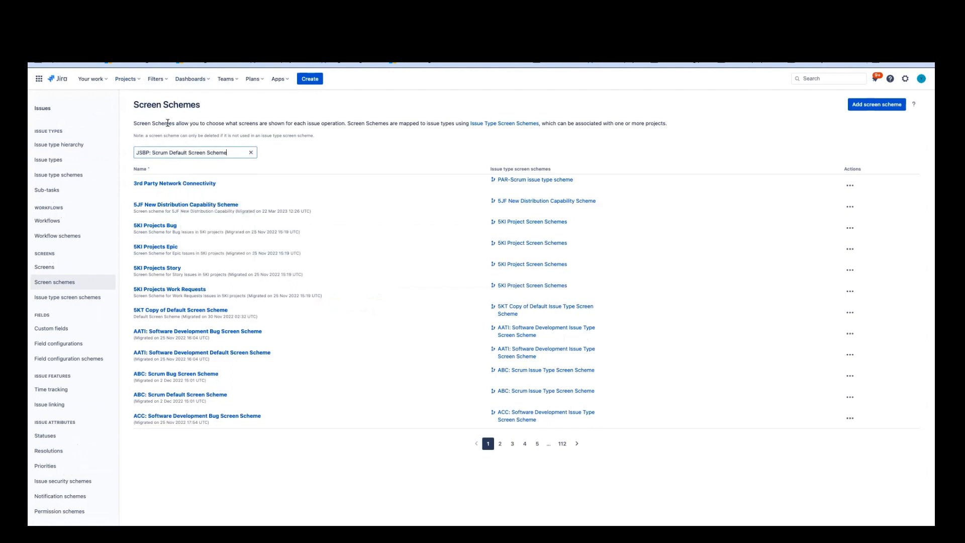
double_click(168, 152)
mouse_move(169, 152)
mouse_down()
mouse_move(227, 152)
mouse_move(187, 152)
mouse_up()
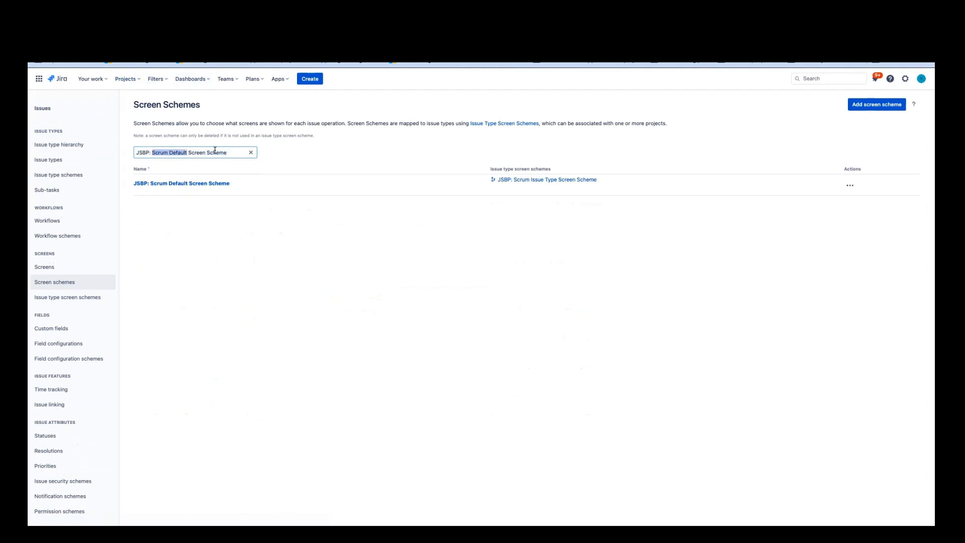
text(portfolio epic)
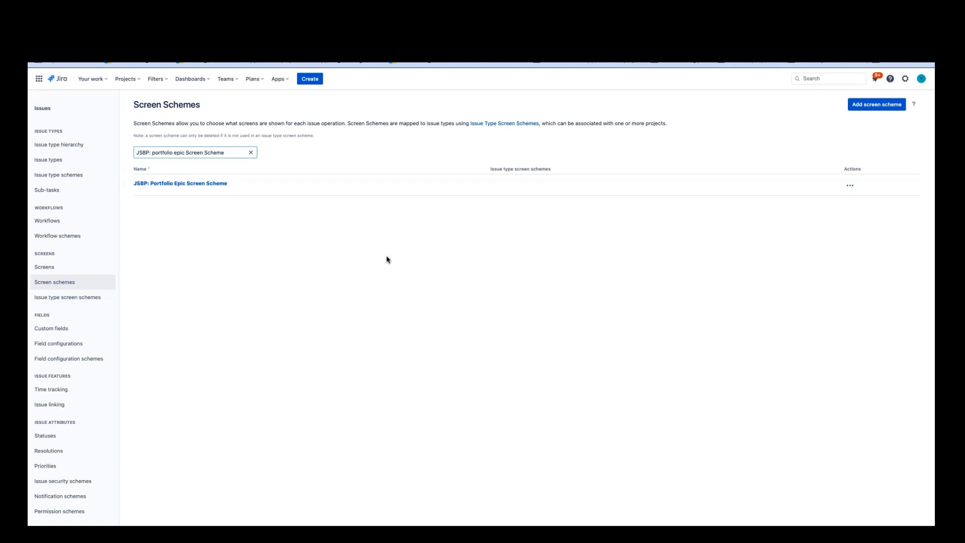
- Open Screens in a new browser tab, copy the name "JSBP: Scrum Default Issue Screen" from the project's screen settings, and filter the screens by it
click(51, 271)
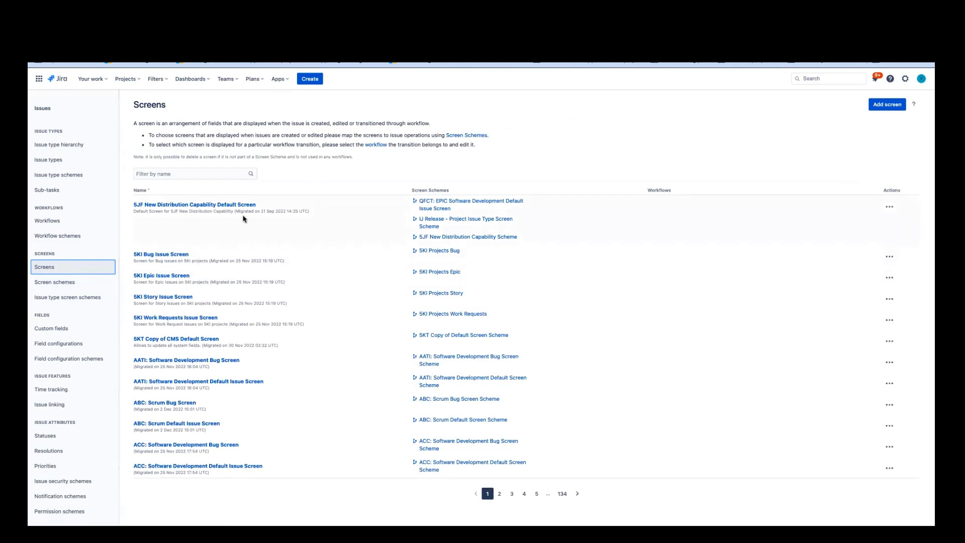
right_click(66, 267)
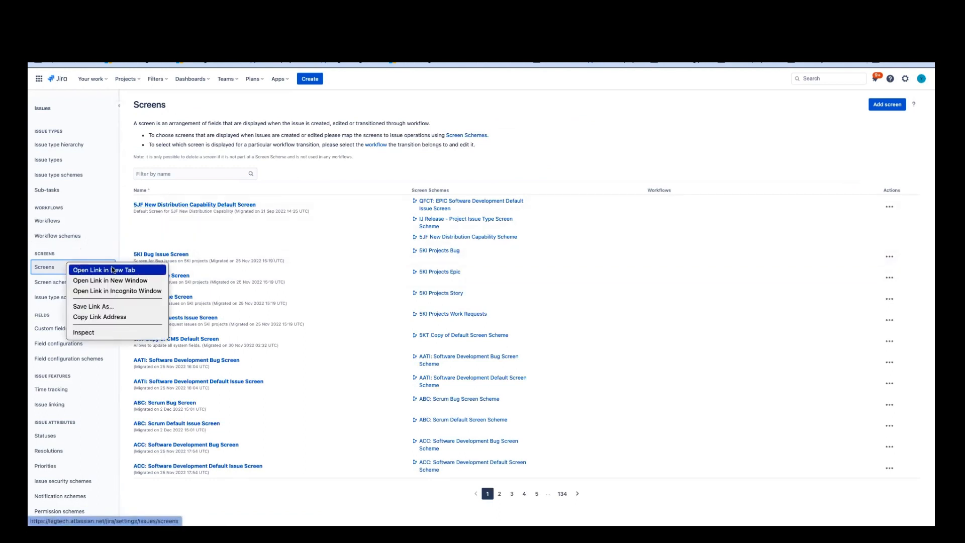
click(111, 269)
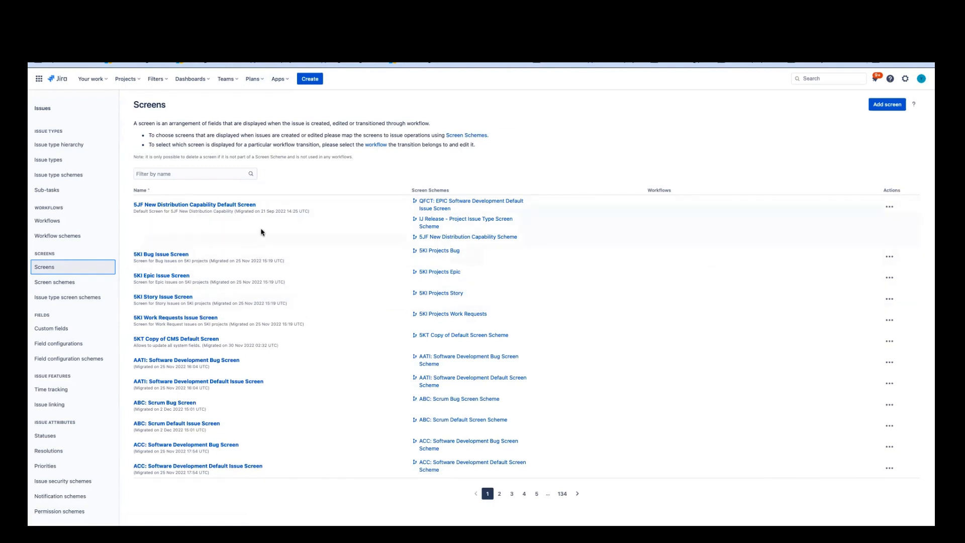
click(211, 174)
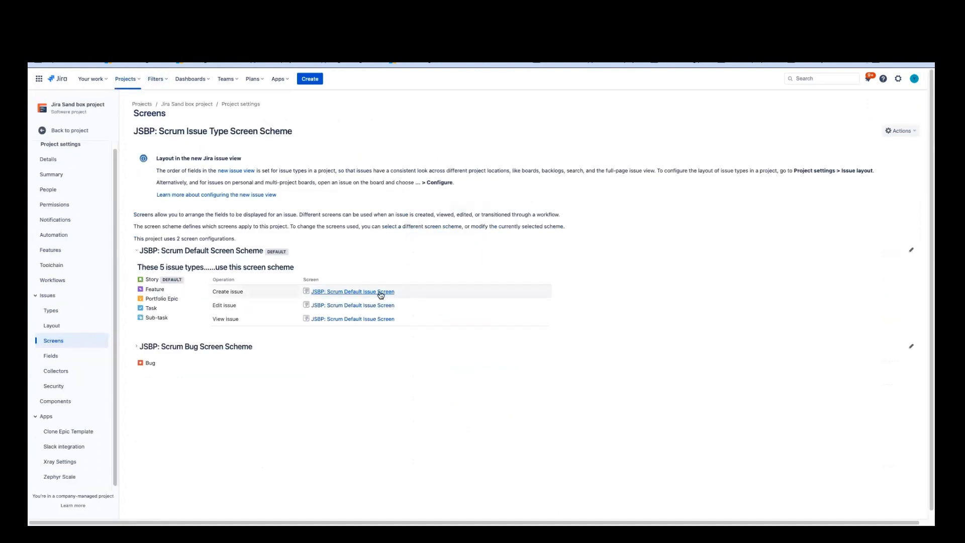
drag(405, 293, 312, 293)
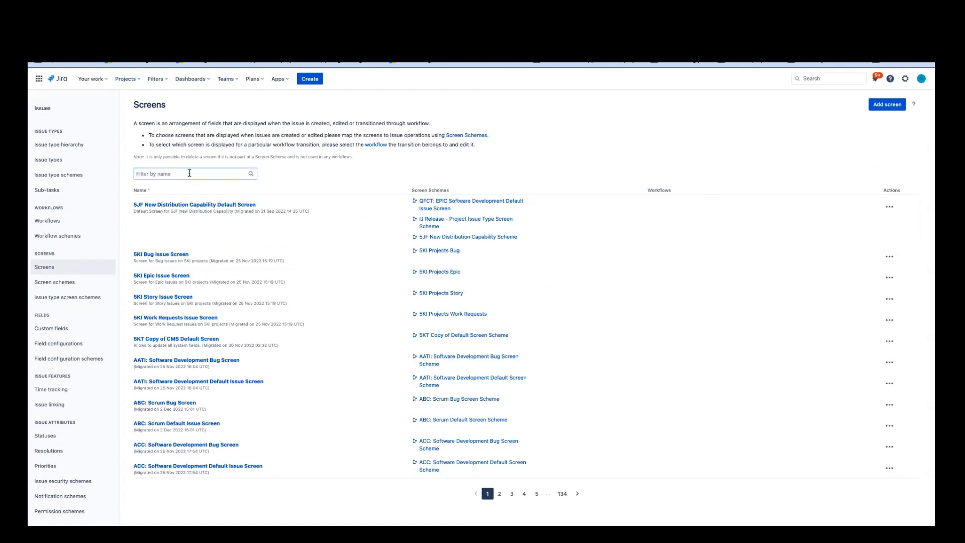
click(190, 173)
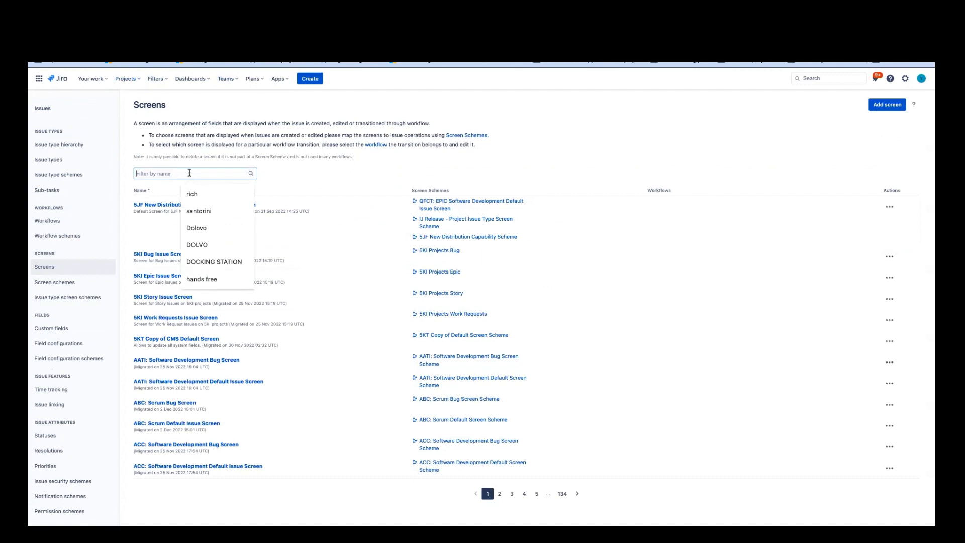
key(ctrl+v)
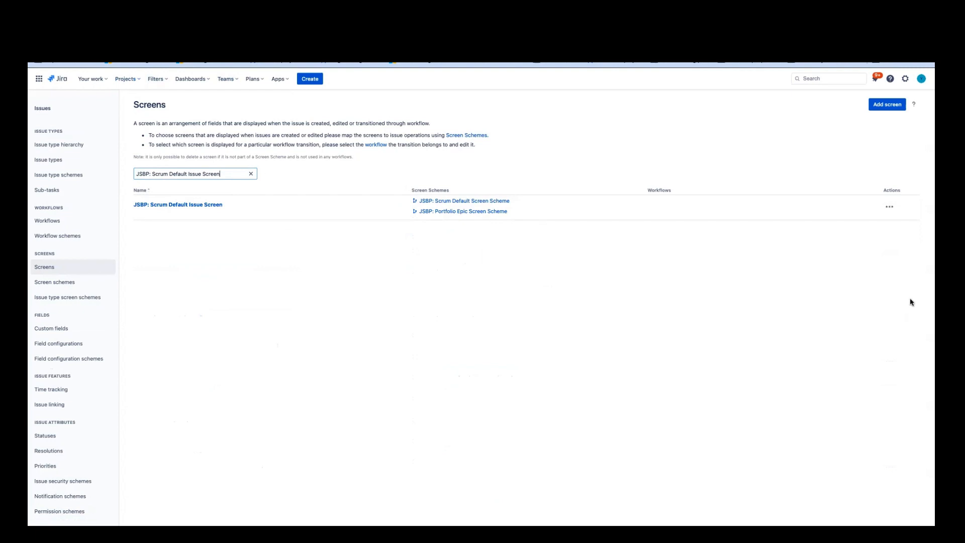
- Create a copy of JSBP: Scrum Default Issue Screen named "JSBP: Epic Issue Screen"
click(892, 209)
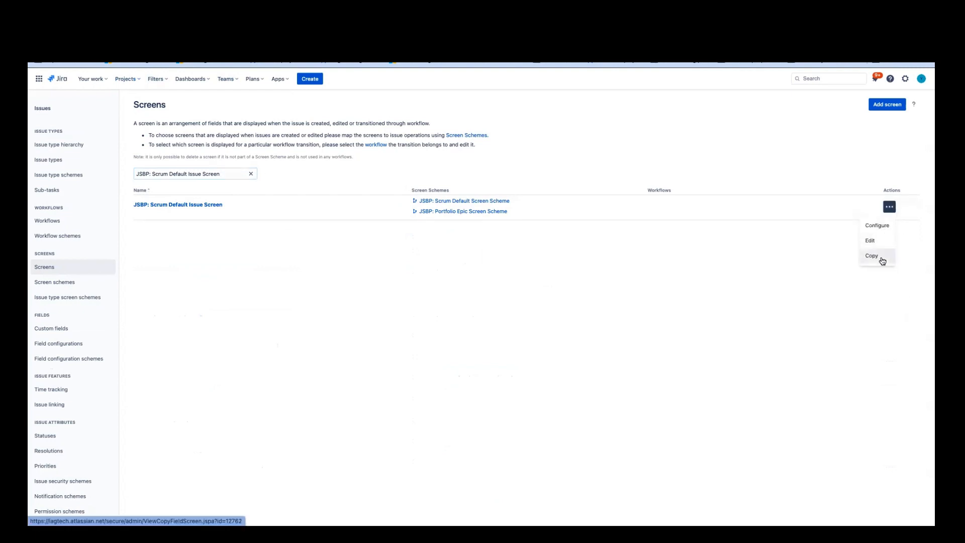
click(877, 256)
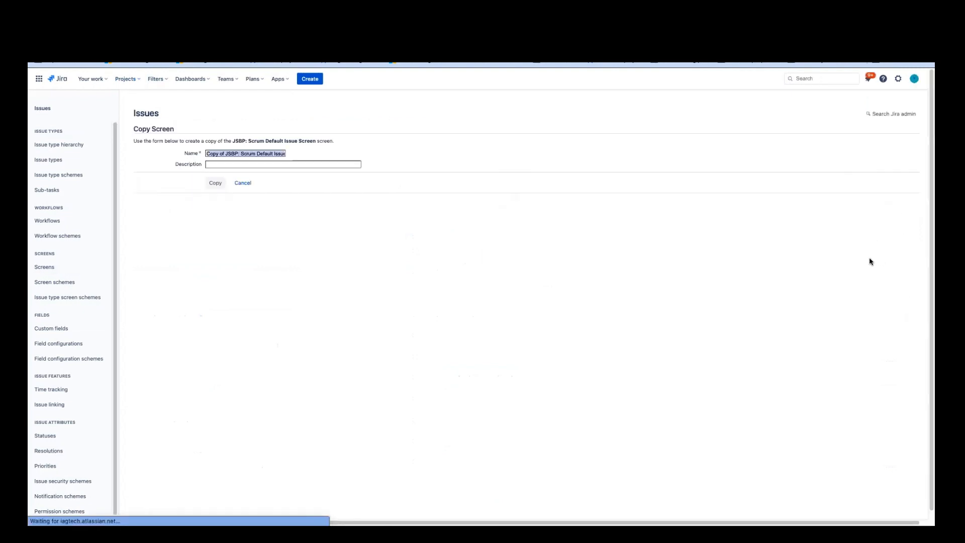
click(226, 154)
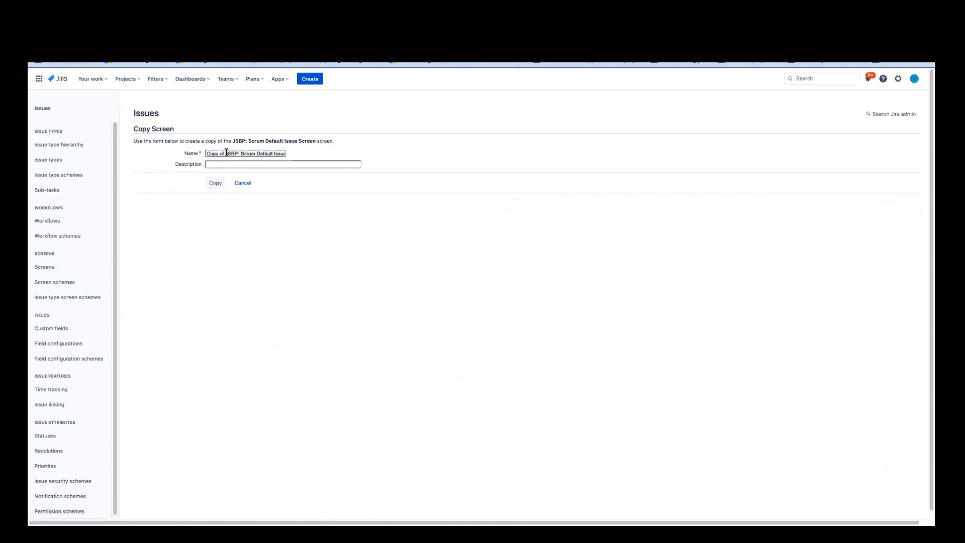
drag(226, 153, 201, 152)
key(BackSpace)
drag(255, 152, 222, 152)
text(Epic Issue Screen)
click(215, 185)
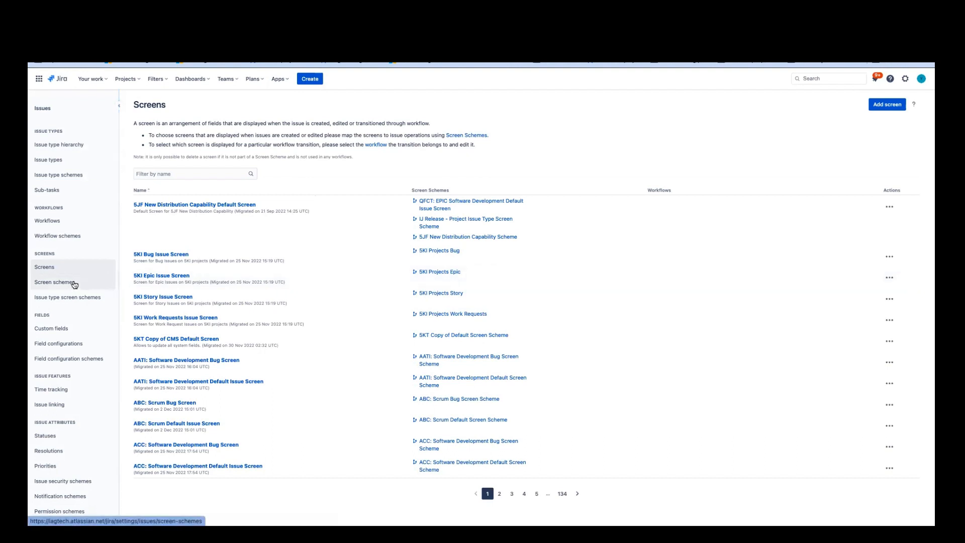
- Filter the screen schemes by "JSBP" and open the configuration of JSBP: Portfolio Epic Screen Scheme
click(74, 283)
click(169, 152)
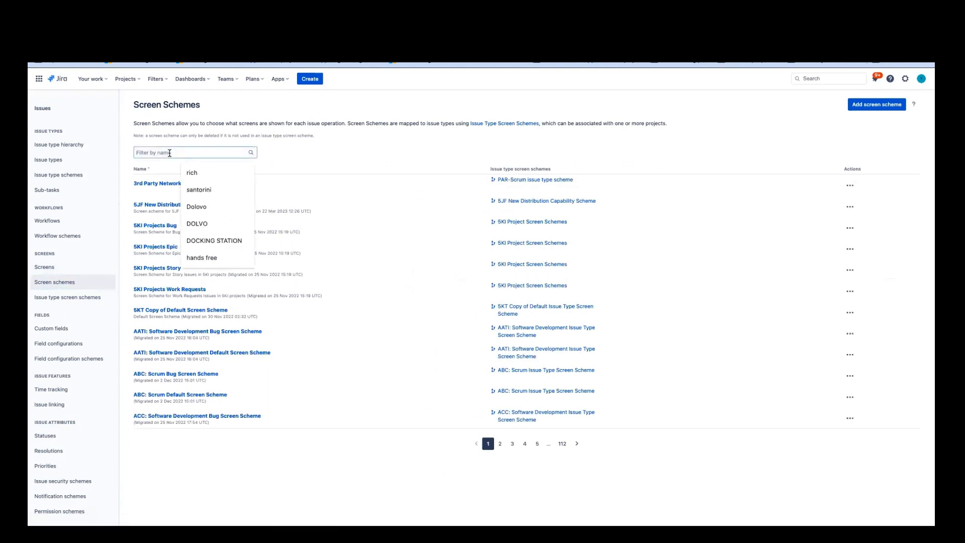
text(JSP)
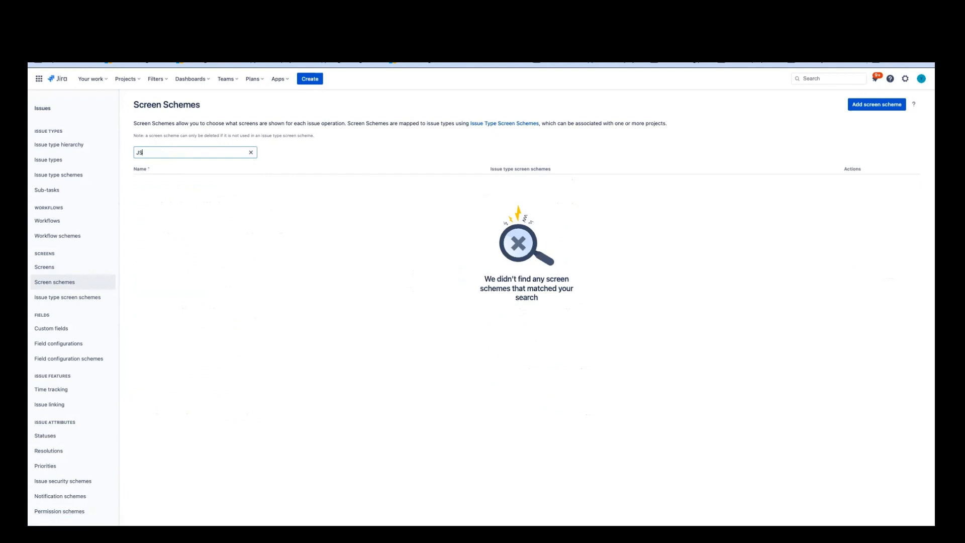
key(BackSpace)
key(BackSpace)
key(ctrl+v)
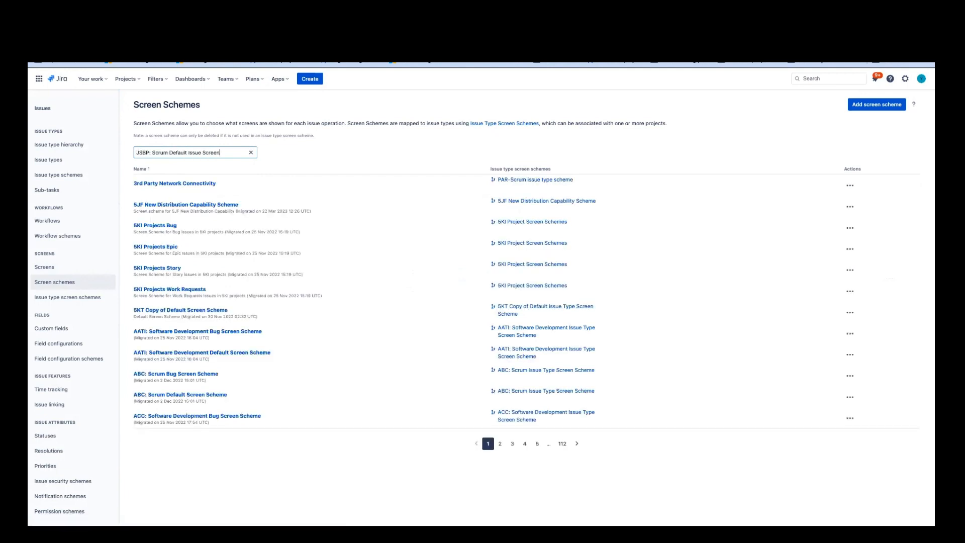
drag(220, 153, 152, 152)
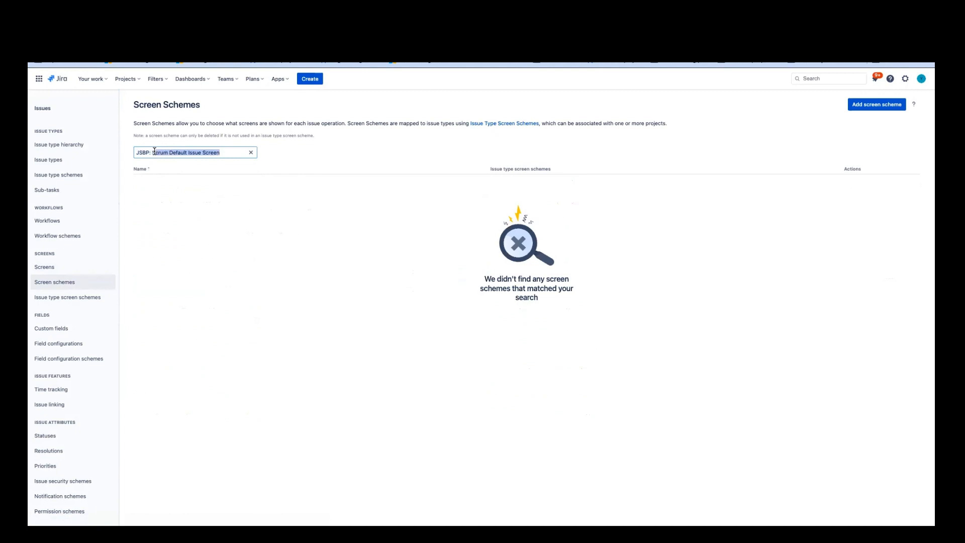
key(BackSpace)
key(BackSpace)
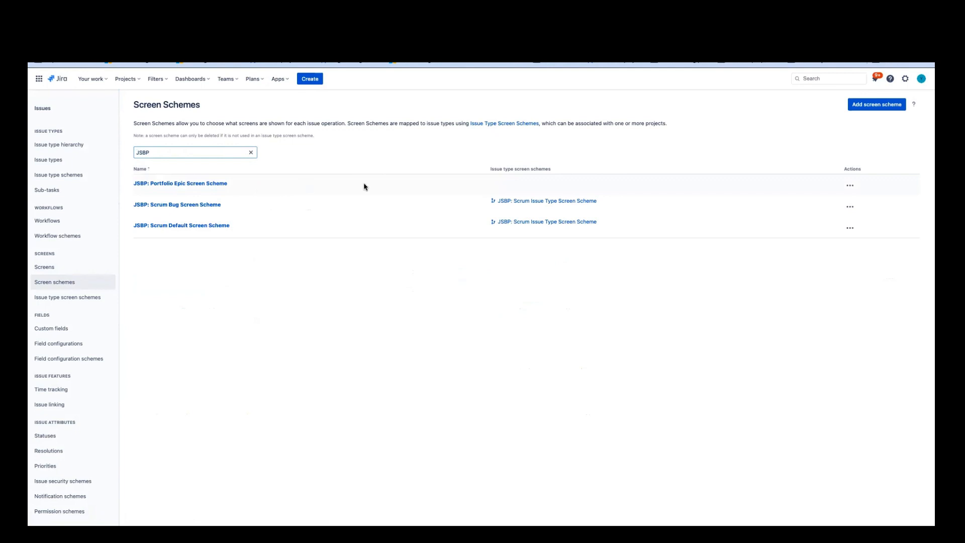
click(851, 186)
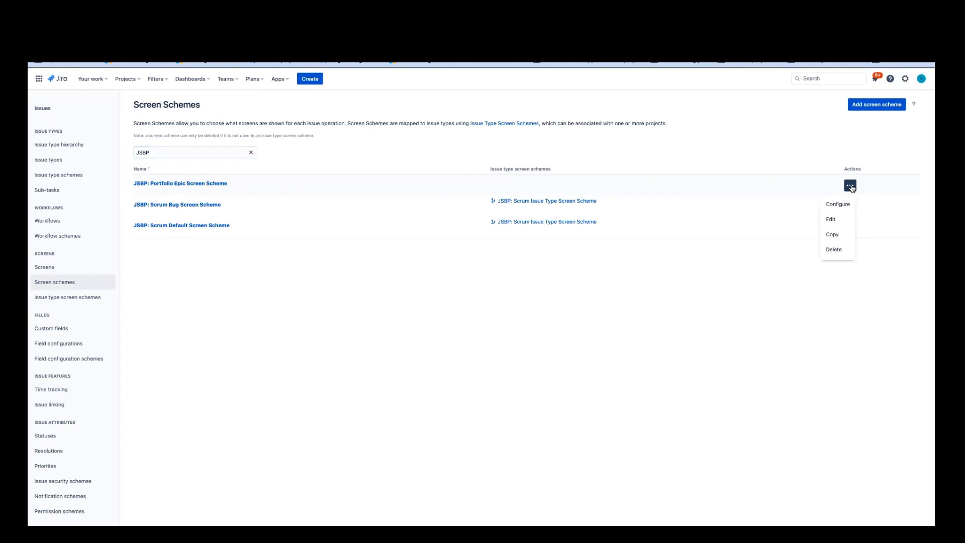
click(841, 206)
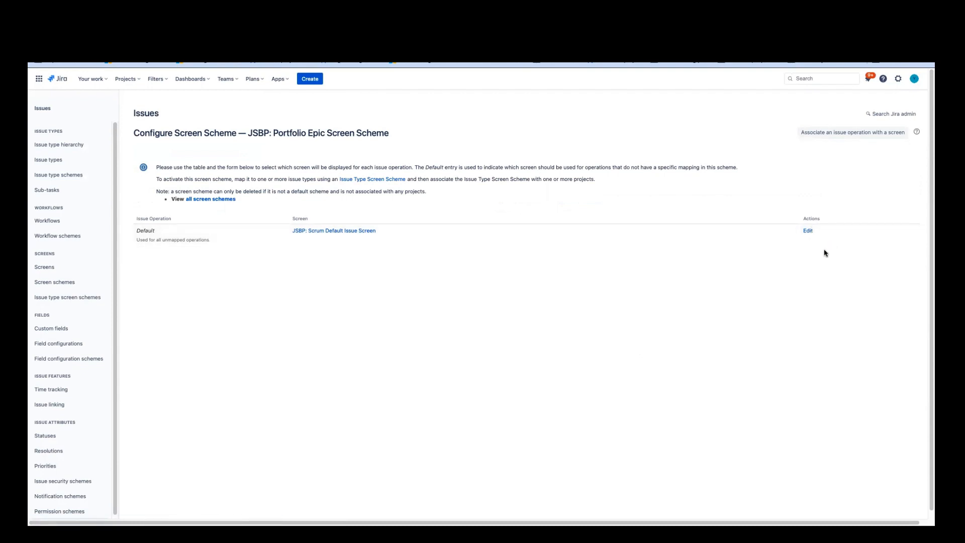
- Associate the Create issue operation with JSBP: Epic Issue Screen in the Portfolio Epic screen scheme
click(860, 134)
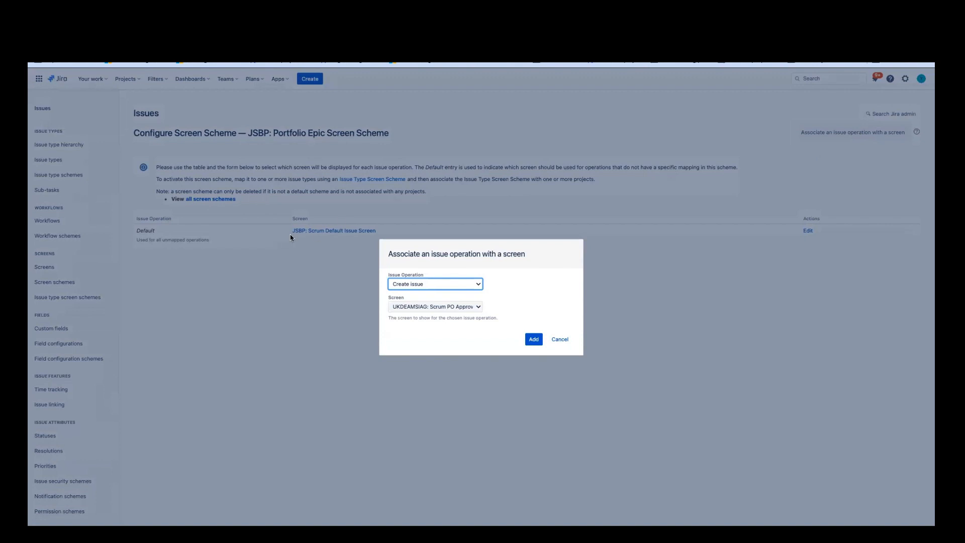
click(479, 308)
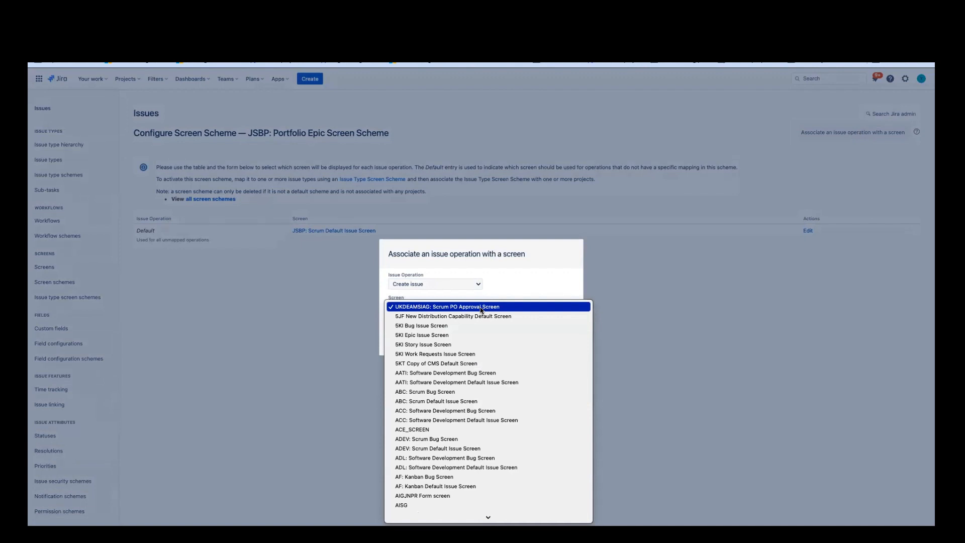
key(j)
key(k)
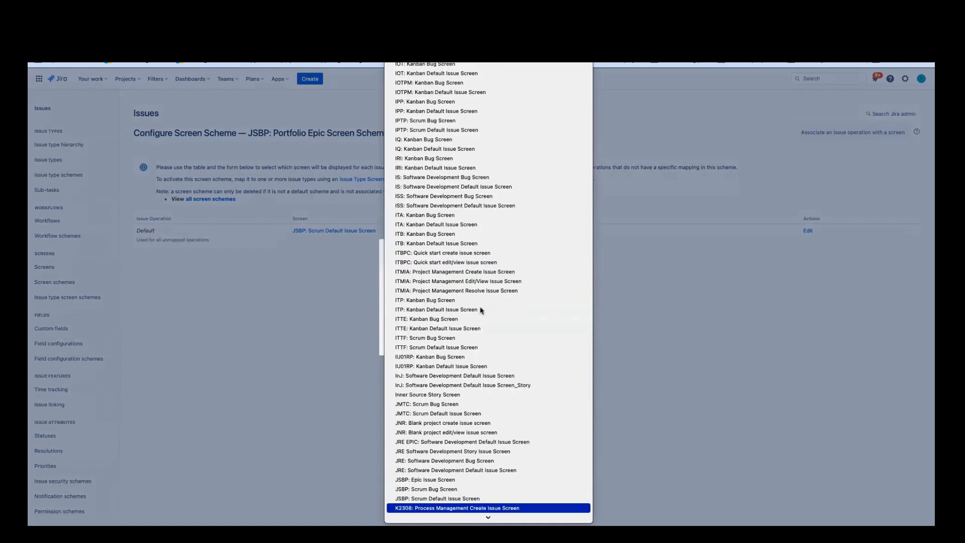
click(479, 480)
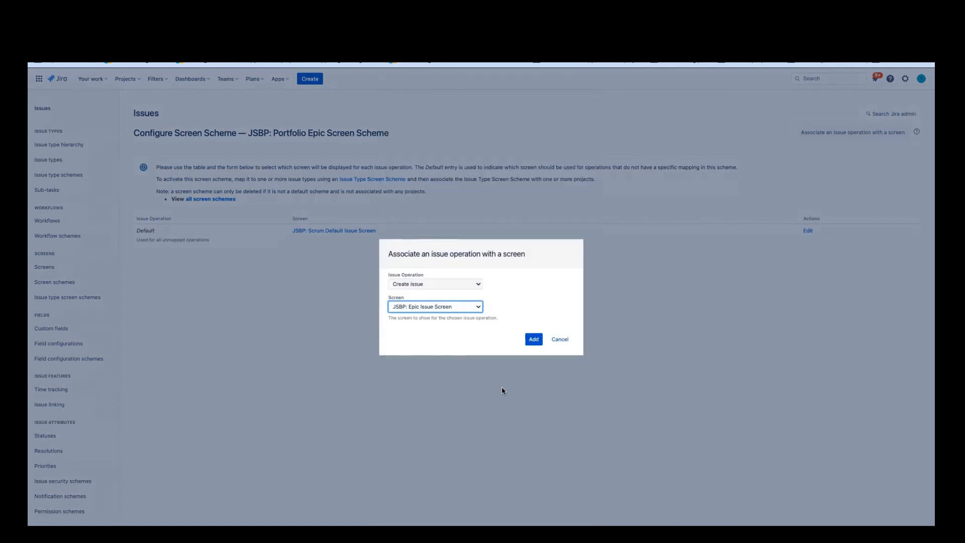
click(535, 341)
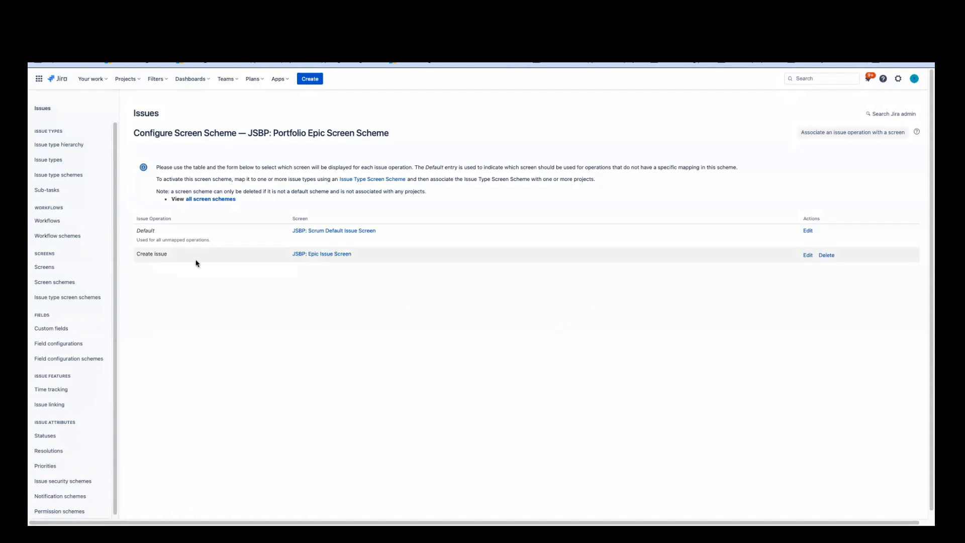
- Associate the Edit issue operation with JSBP: Epic Issue Screen in the same screen scheme
click(858, 137)
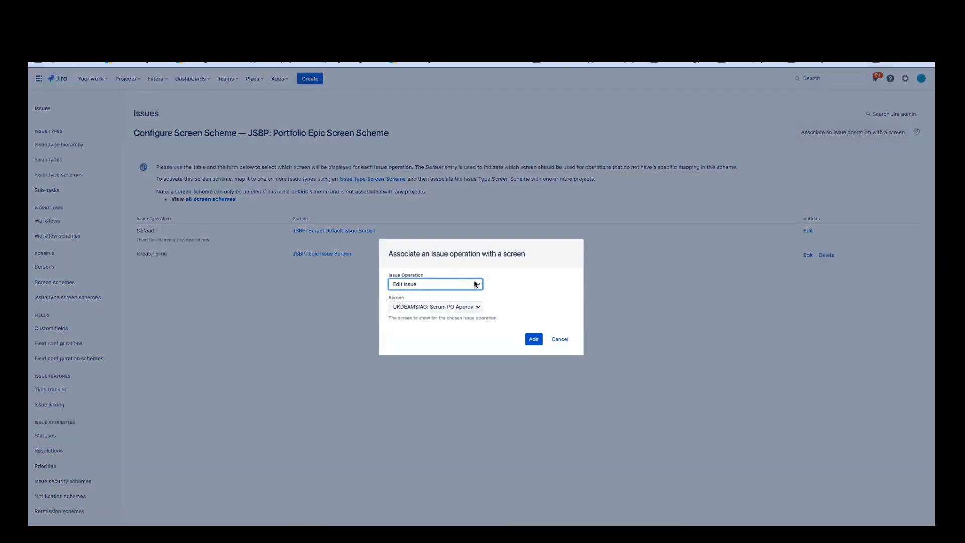
click(474, 284)
click(447, 285)
click(465, 307)
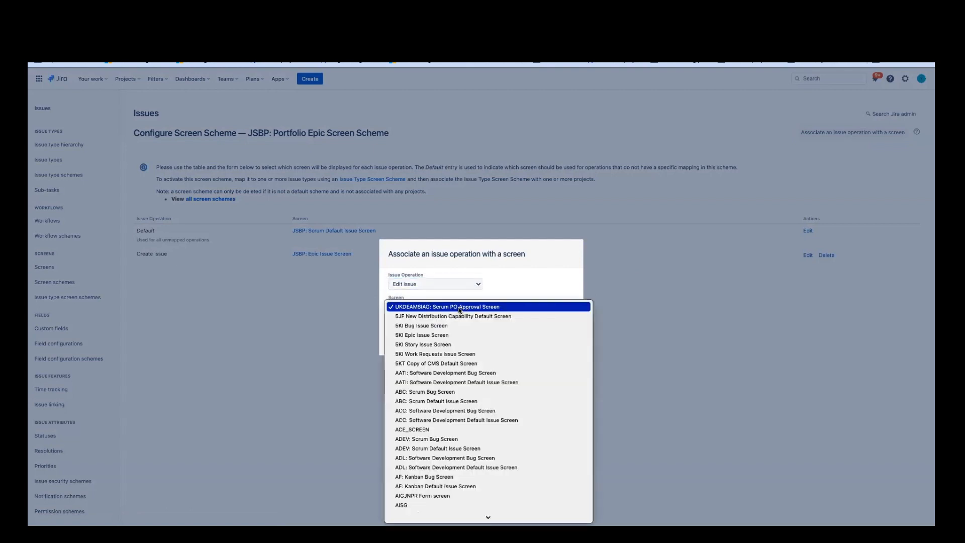
key(k)
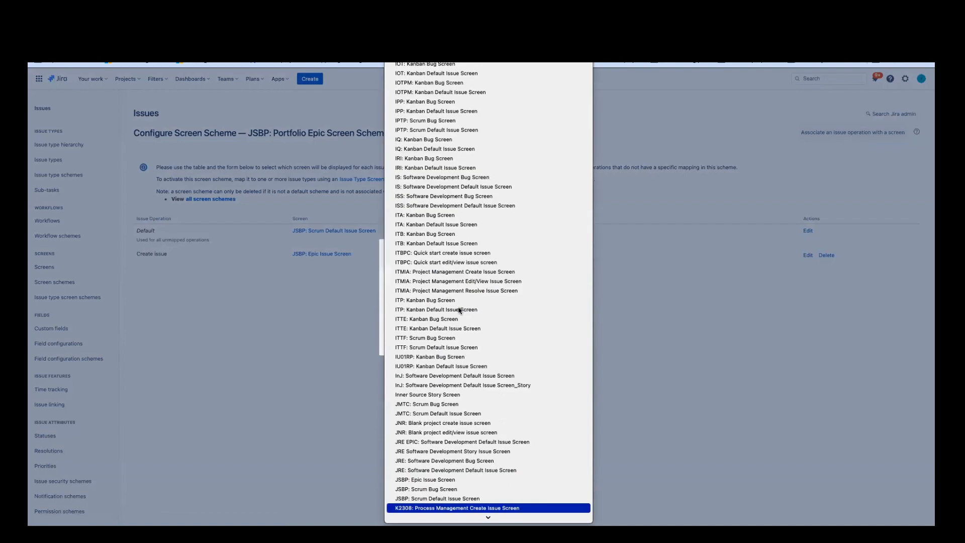
key(j)
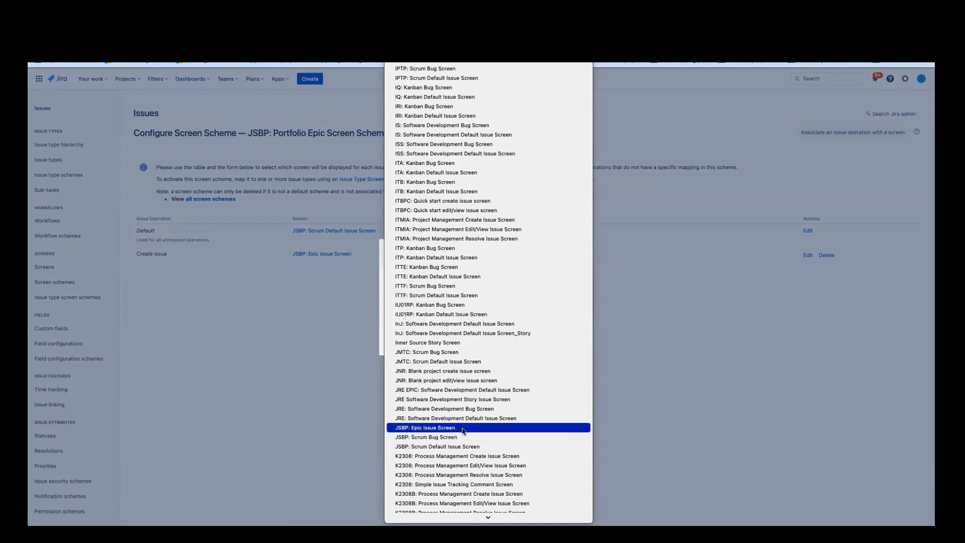
click(463, 428)
click(532, 339)
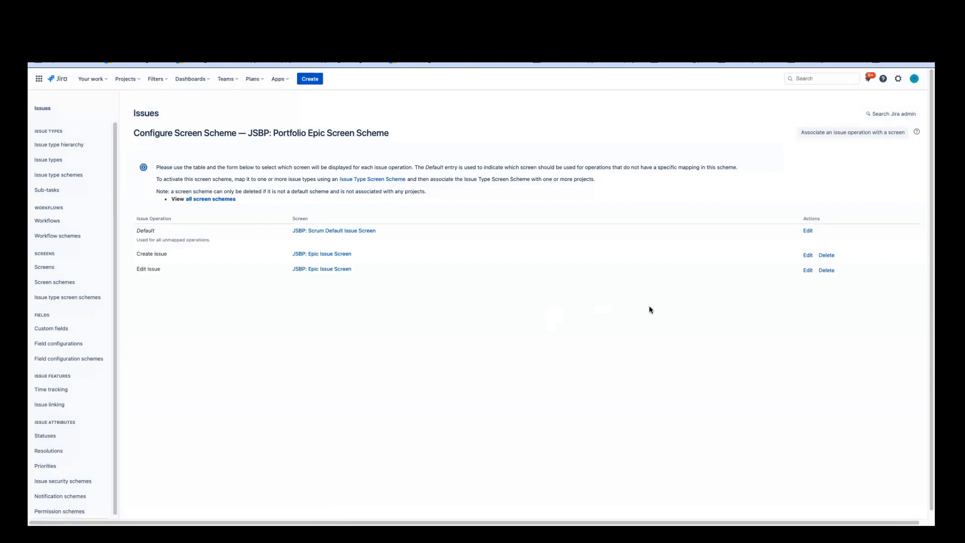
- Associate the View issue operation with JSBP: Epic Issue Screen in the Portfolio Epic screen scheme
click(862, 135)
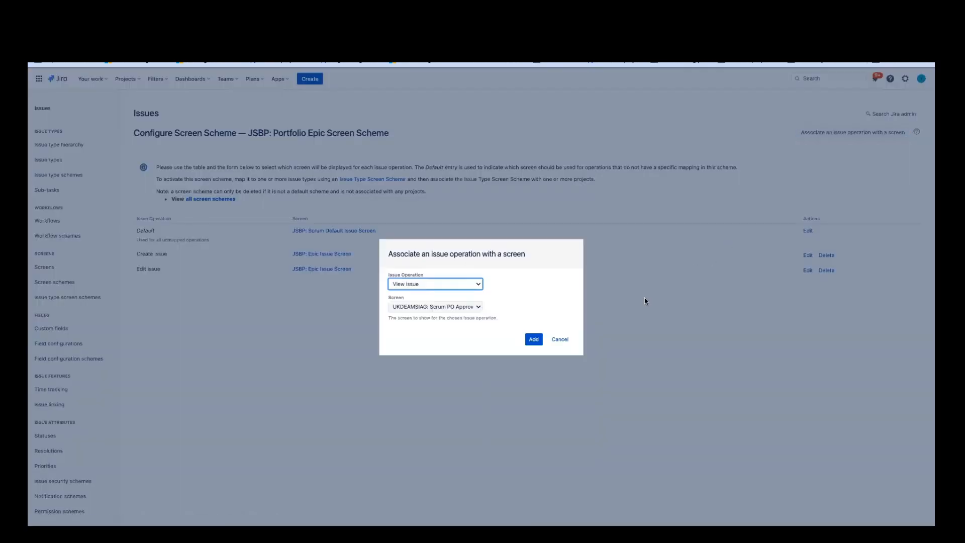
click(449, 307)
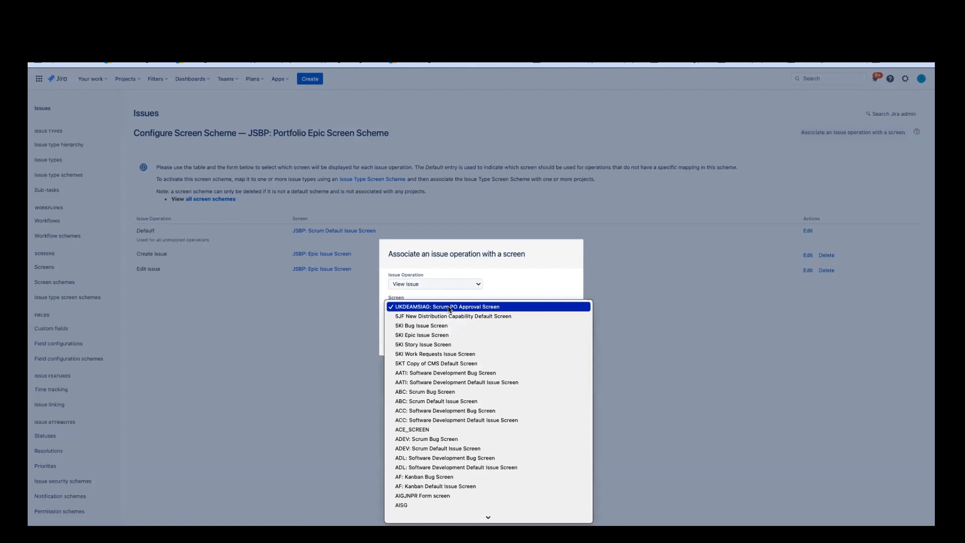
text(js)
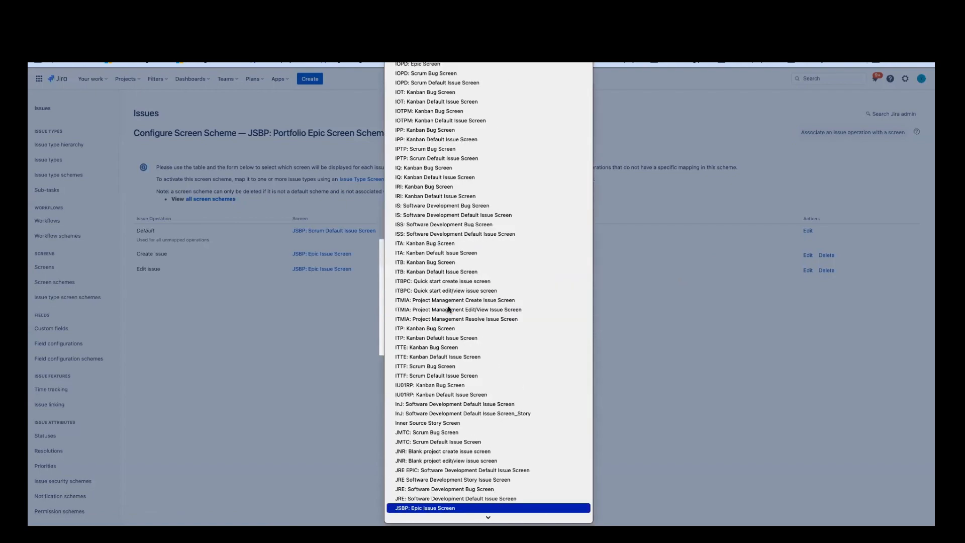
text(bp)
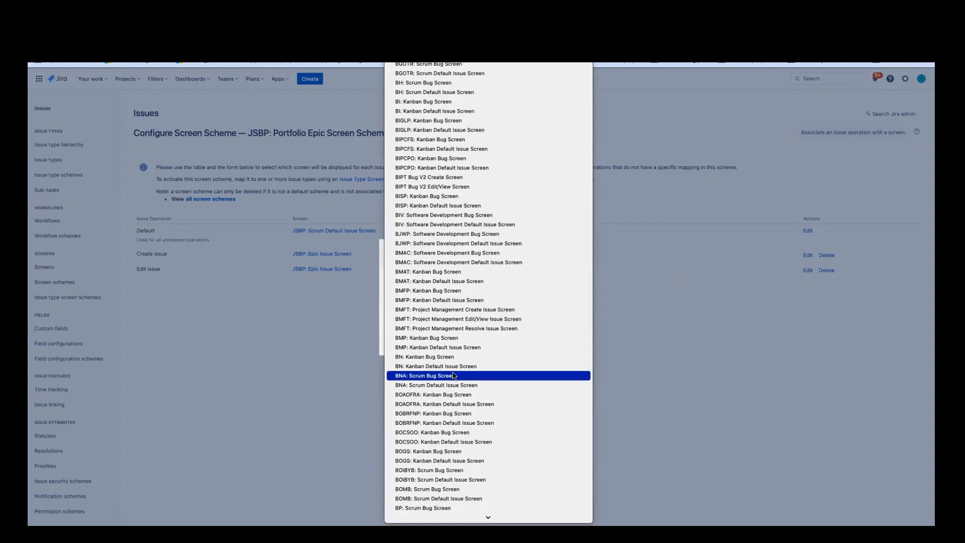
text(jsbp)
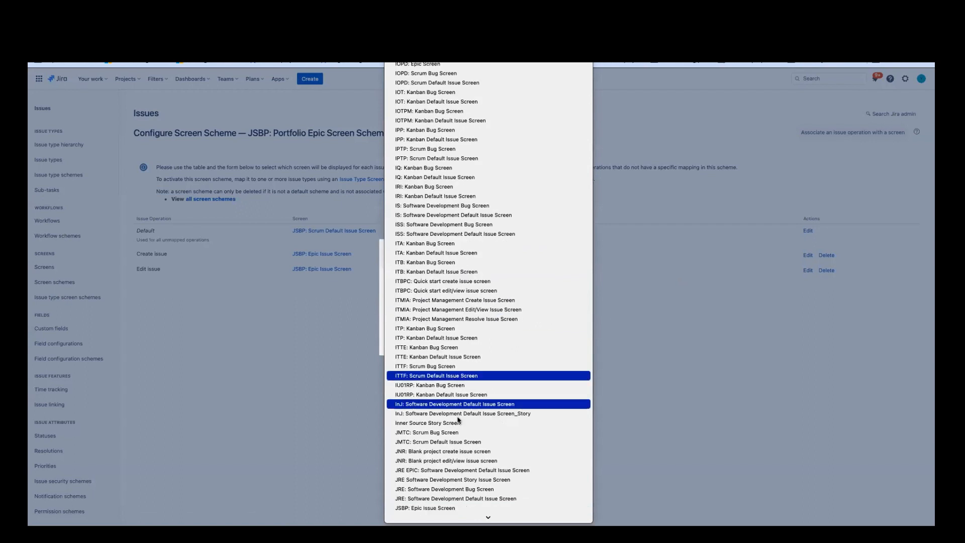
scroll(457, 422, down, 1)
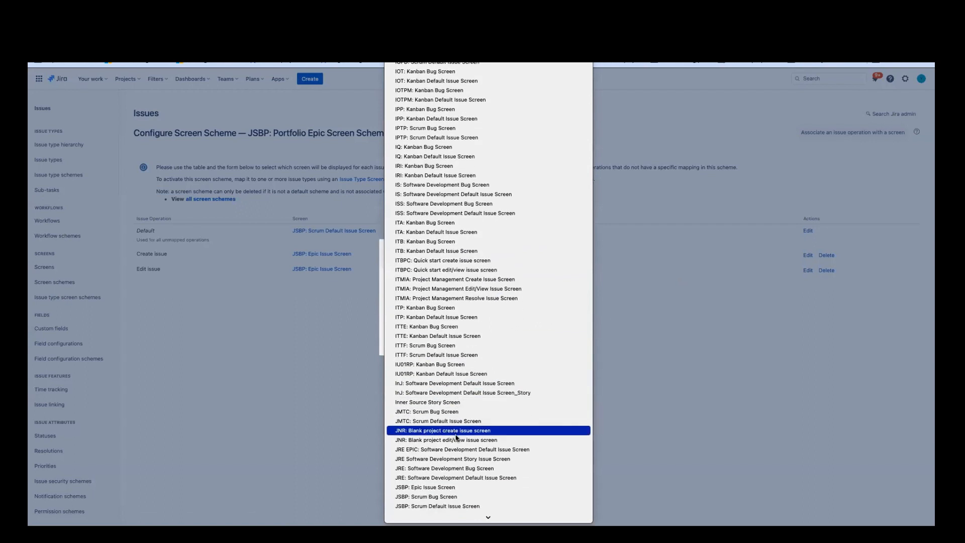
click(454, 487)
click(532, 338)
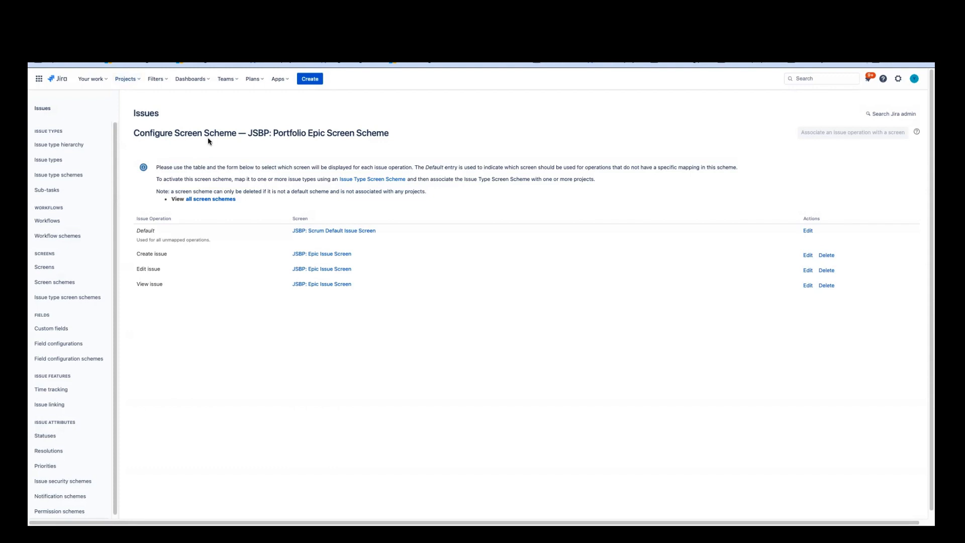
- Filter the issue type screen schemes by "JS" and open the configuration of JSBP: Scrum Issue Type Screen Scheme
click(362, 180)
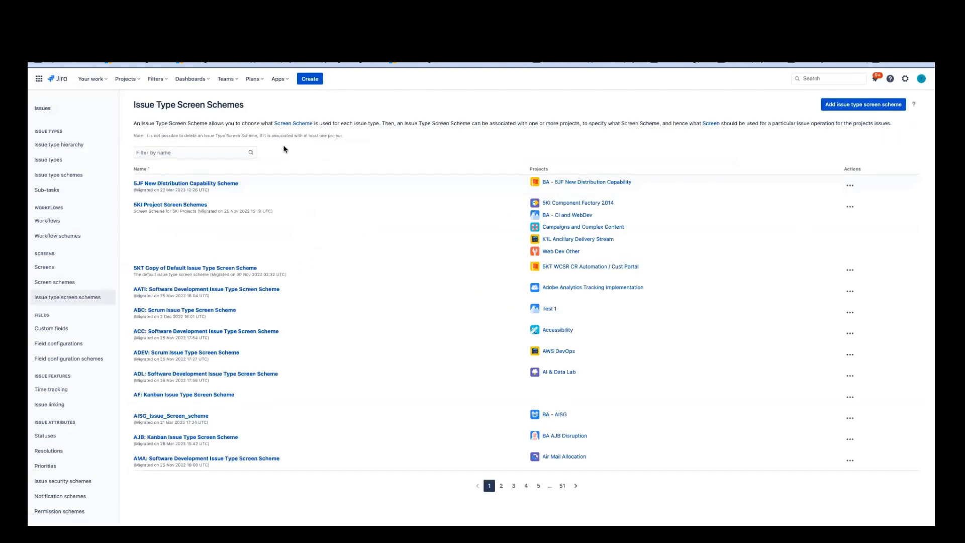
click(224, 149)
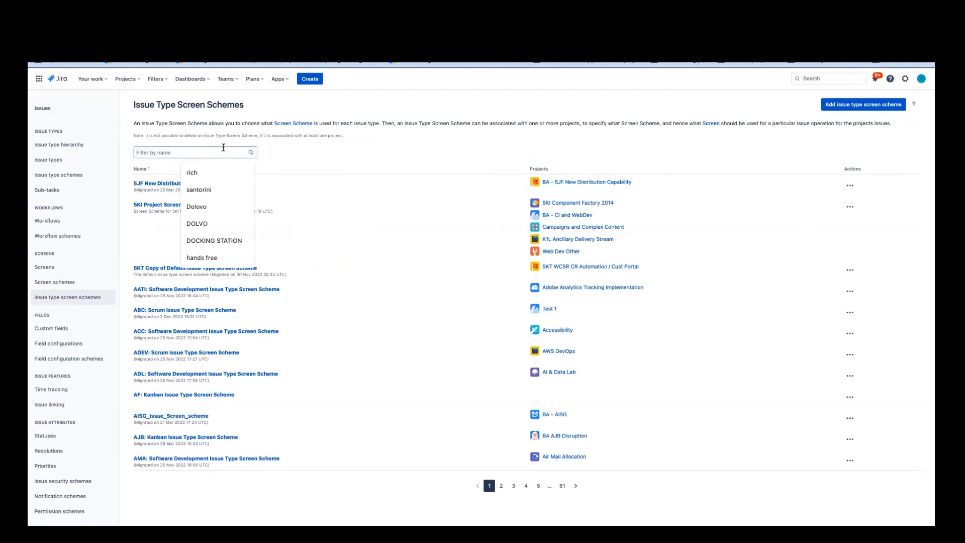
text(JS)
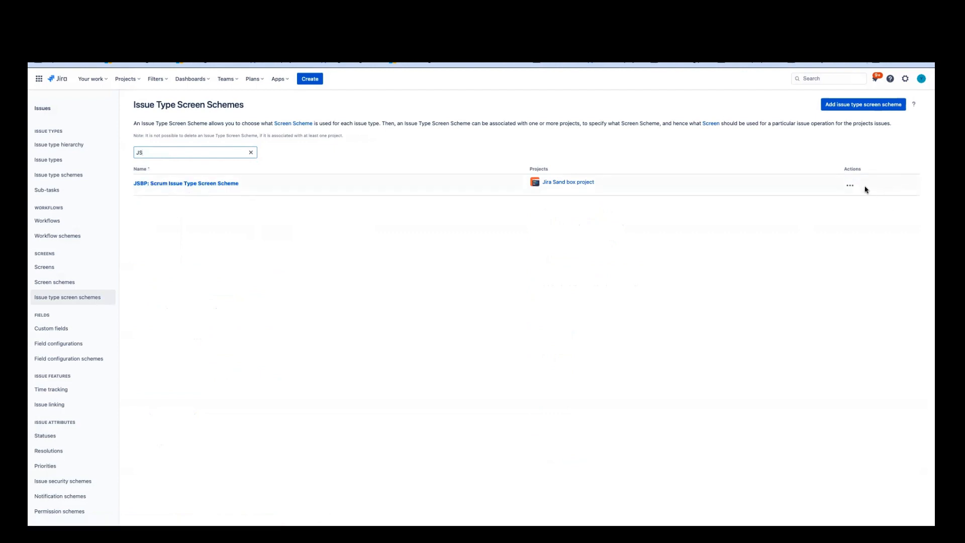
click(851, 186)
click(846, 203)
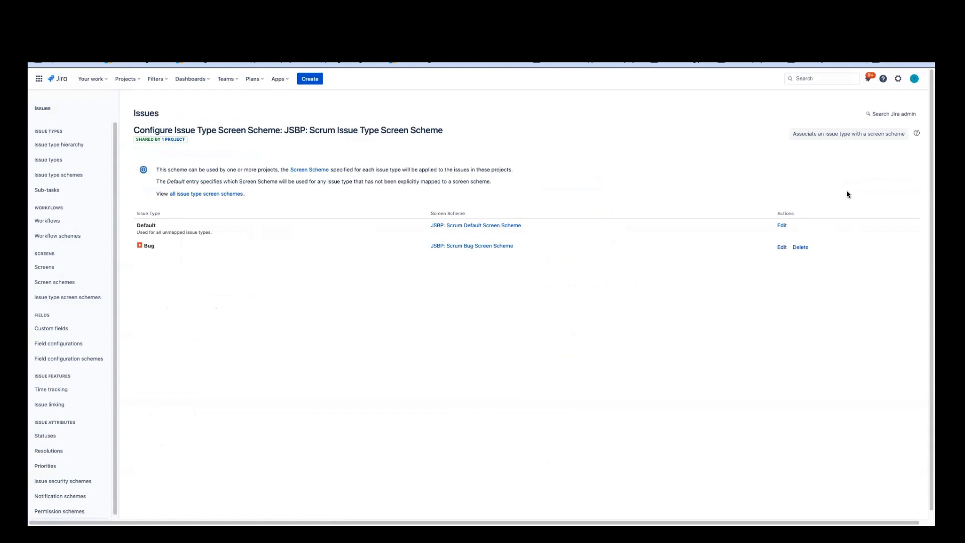
- Associate the Portfolio Epic issue type with JSBP: Portfolio Epic Screen Scheme in the Scrum issue type screen scheme
right_click(840, 134)
click(853, 135)
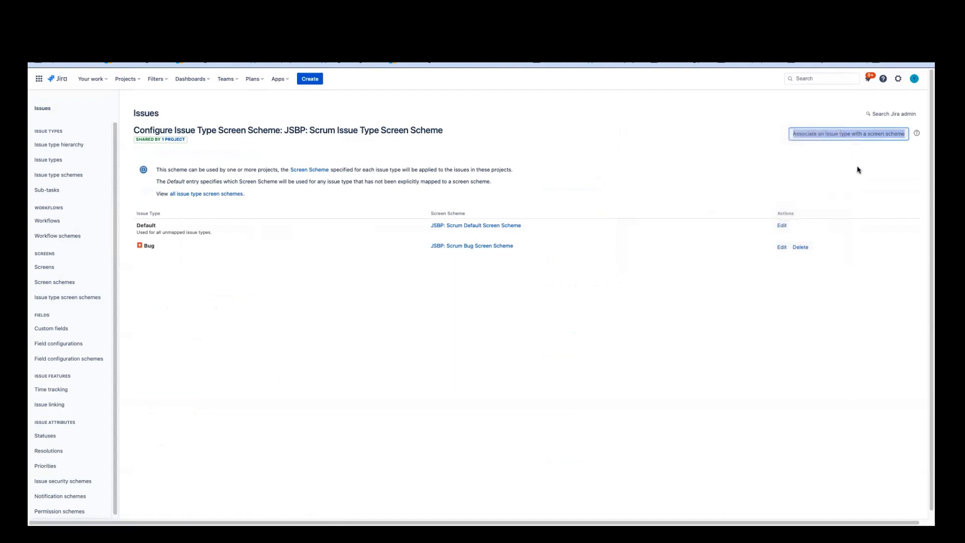
click(848, 136)
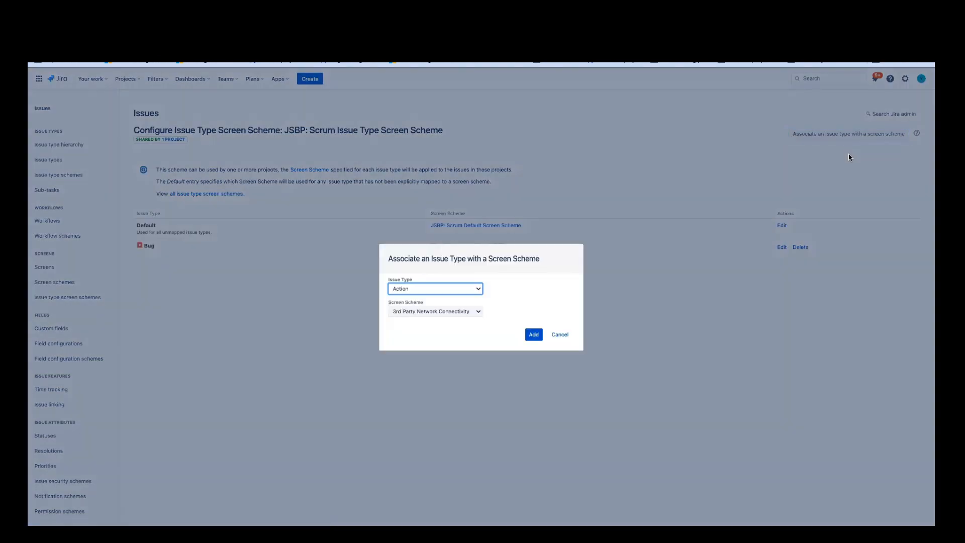
click(468, 291)
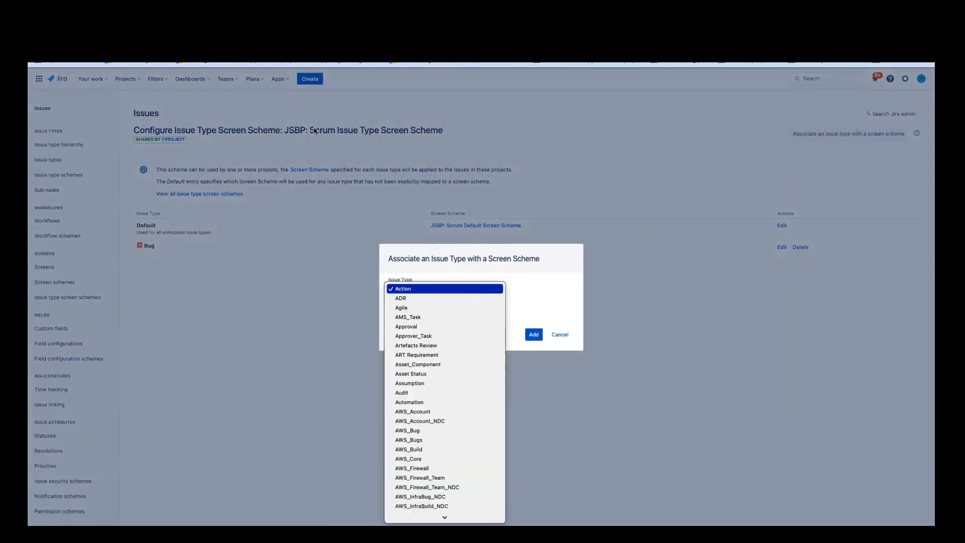
text(por)
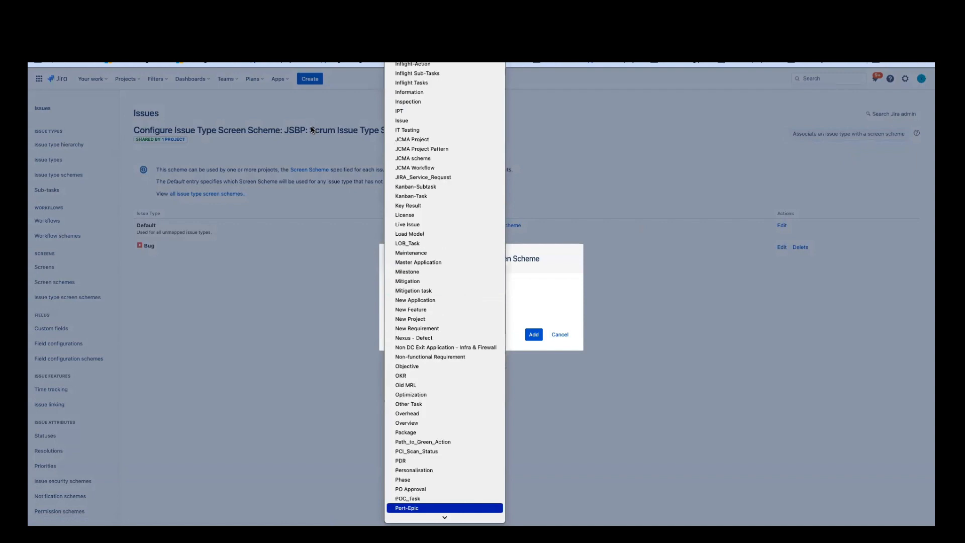
scroll(446, 322, down, 1)
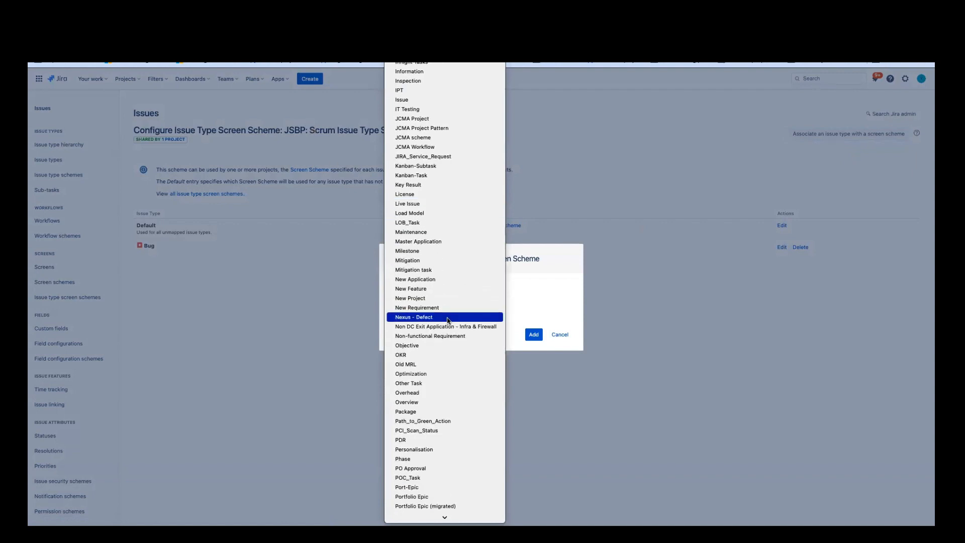
click(437, 497)
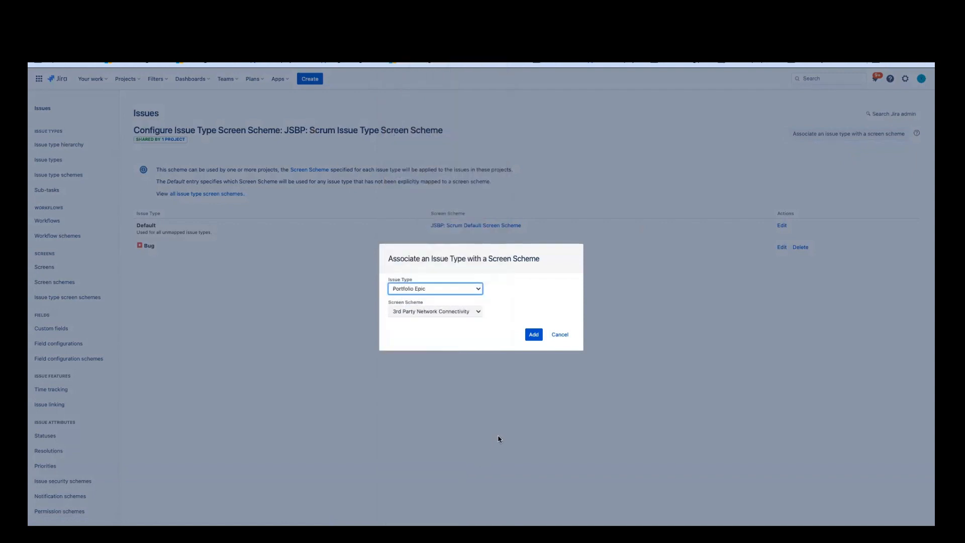
click(477, 312)
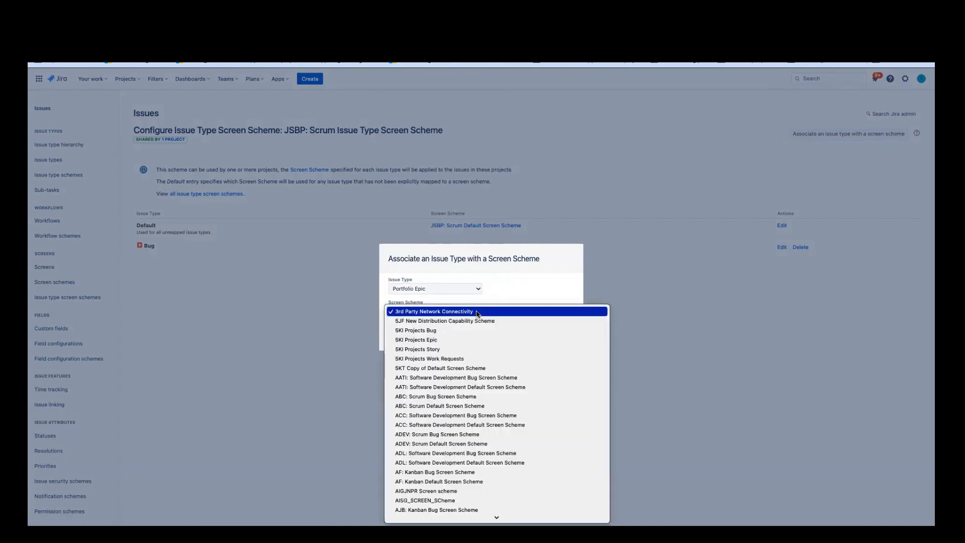
key(k)
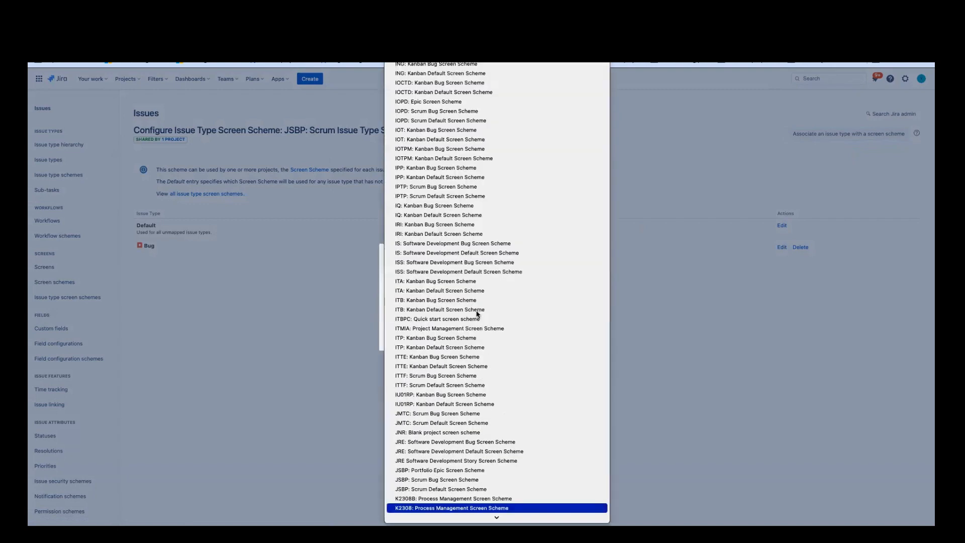
scroll(476, 487, down, 1)
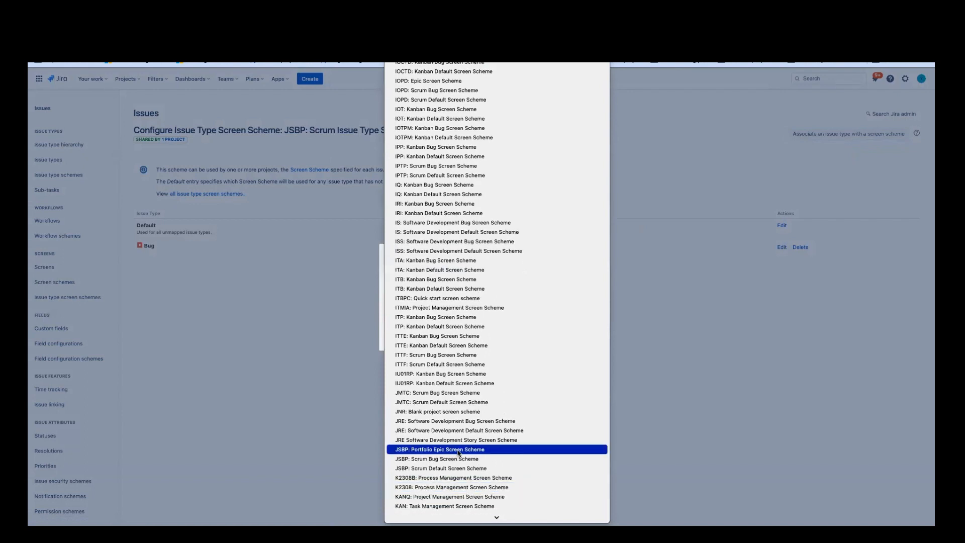
click(458, 449)
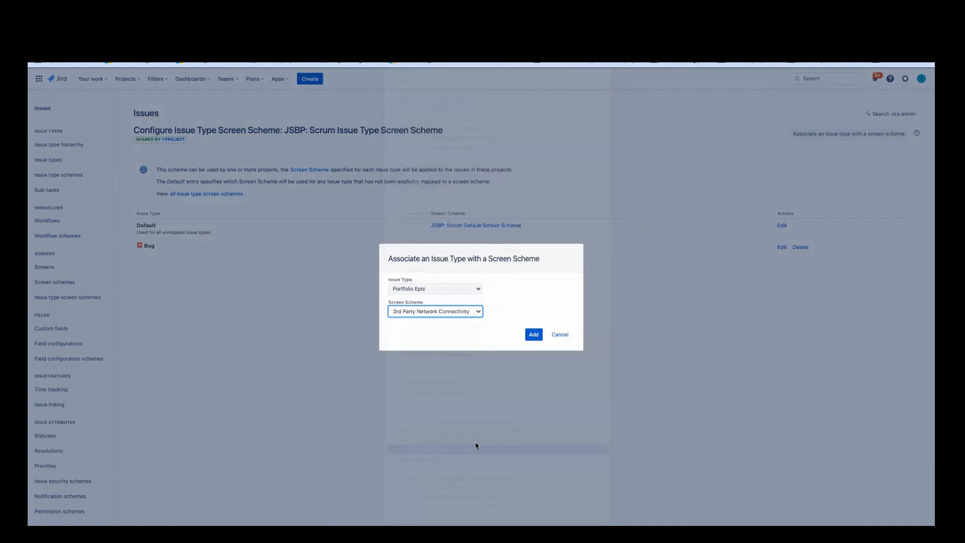
click(534, 336)
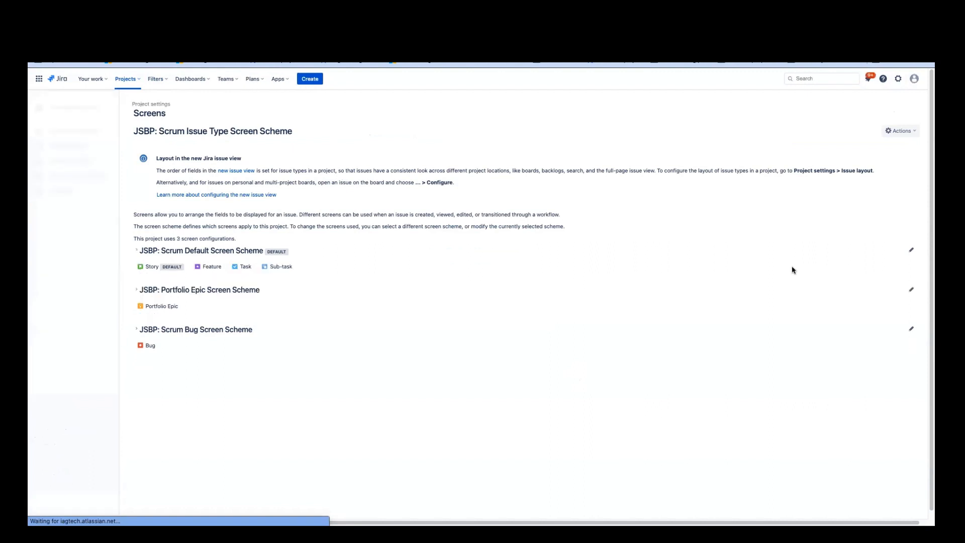
- Expand the Portfolio Epic and Scrum Default screen schemes in the project's screen settings to review their operation-to-screen mappings
click(138, 290)
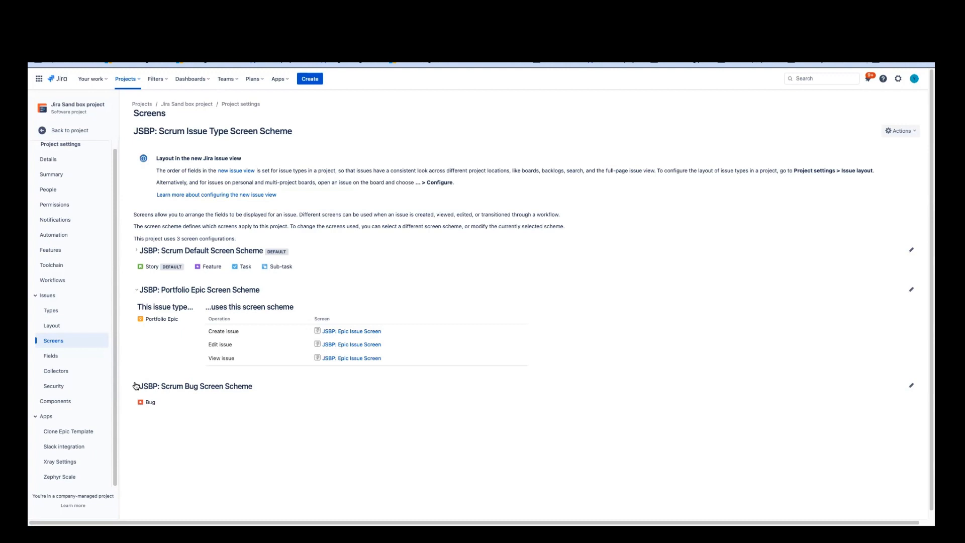
click(136, 251)
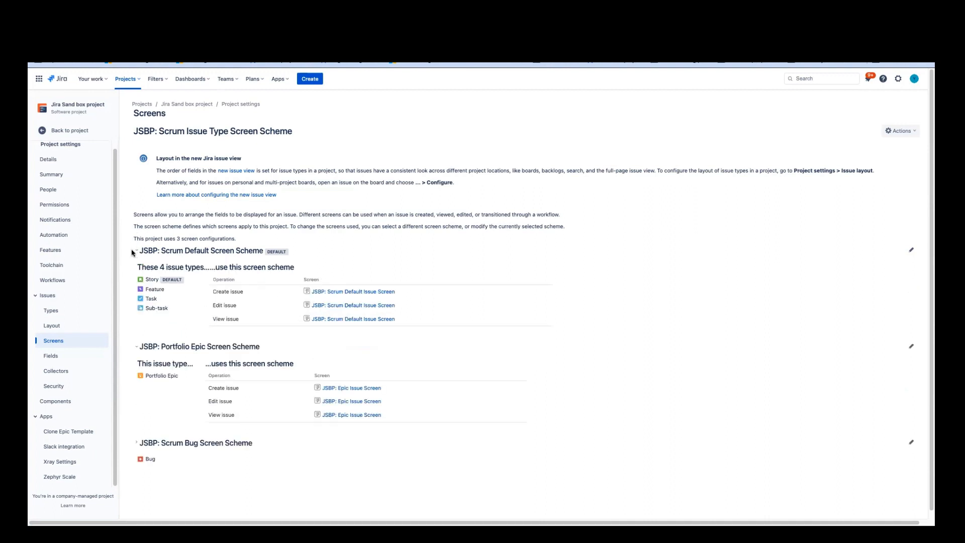